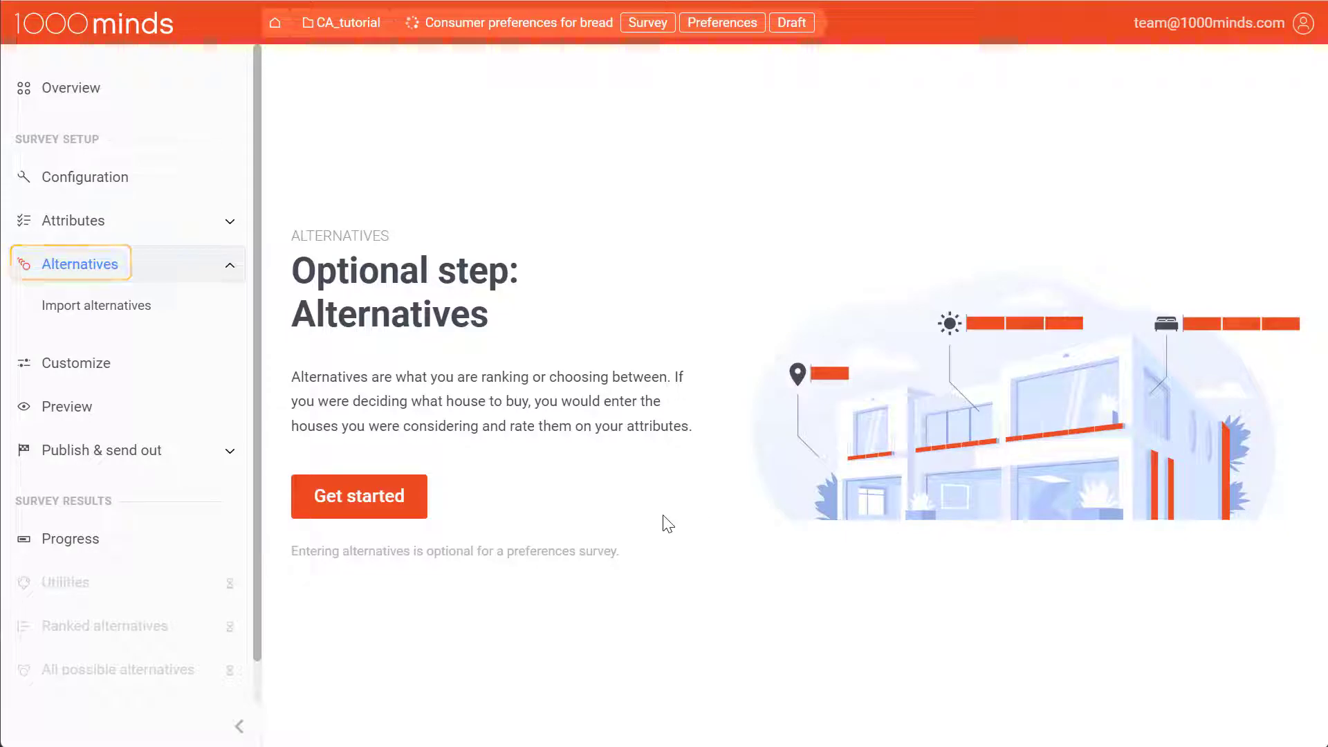
Bulk-add three alternatives named Bread A, Bread B and Bread C
{"action": "left_click", "coordinate": [393, 496]}
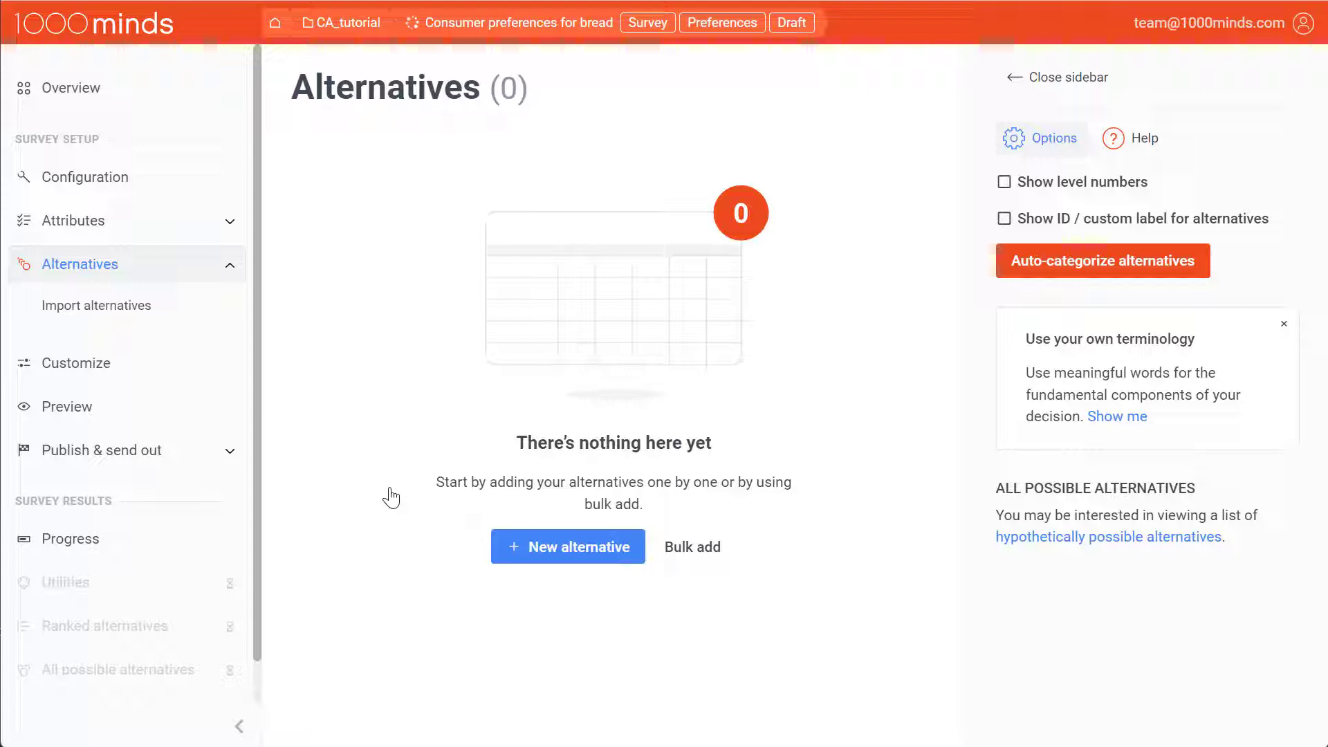
{"action": "left_click", "coordinate": [695, 547]}
{"action": "type", "text": "Bread C"}
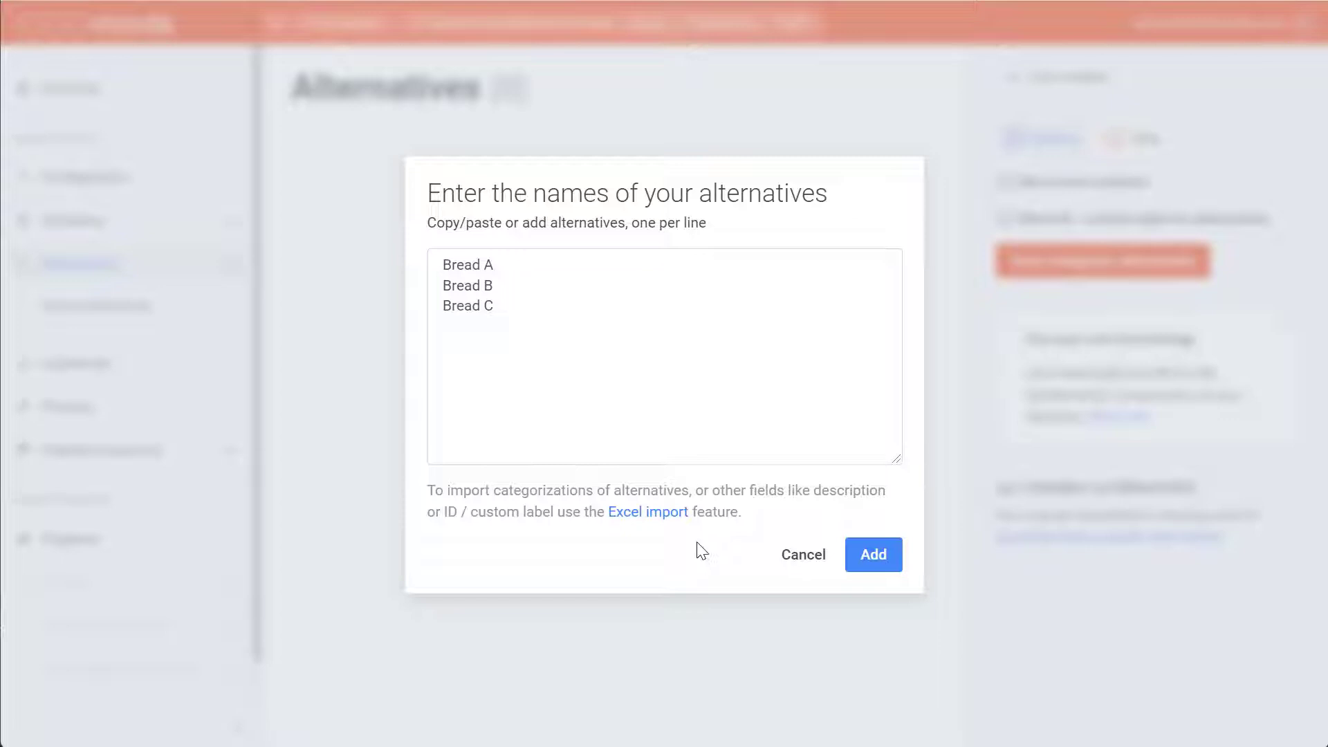
{"action": "left_click", "coordinate": [864, 554]}
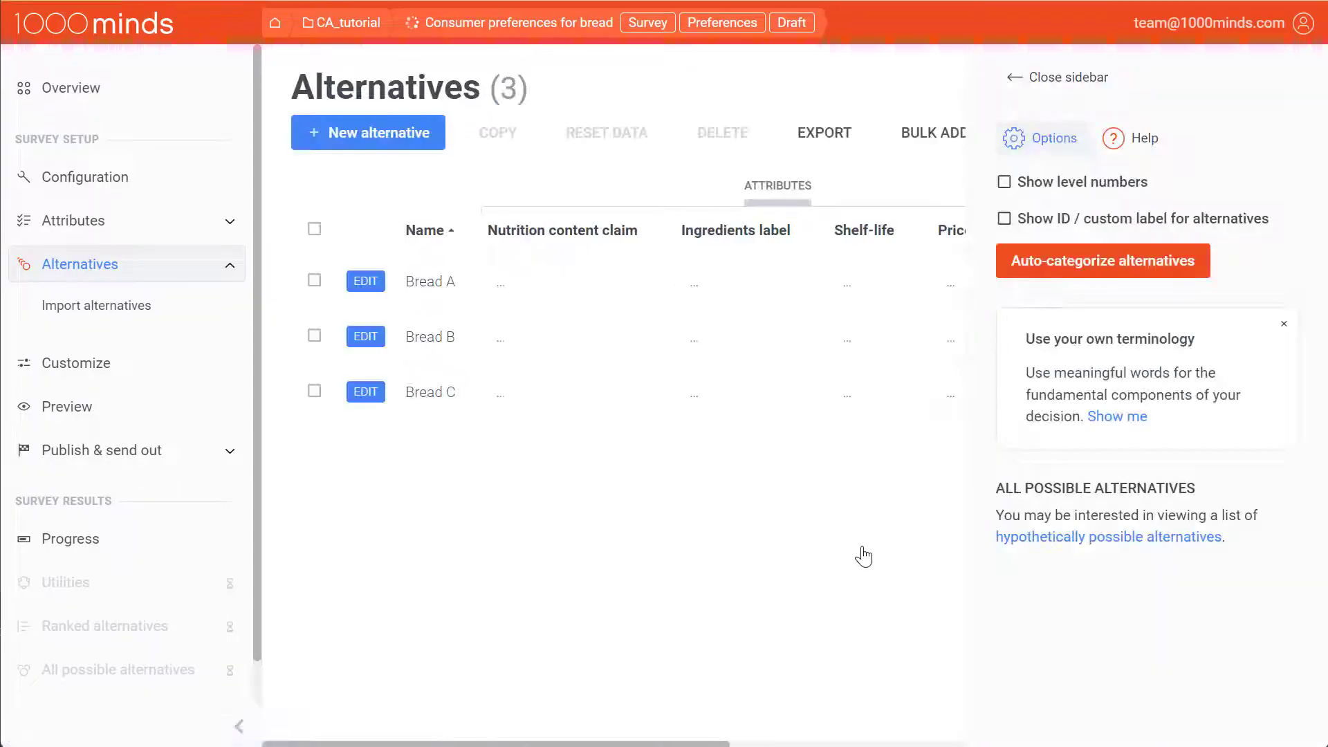
Give Bread A No nutrition content claim and Made with natural additives ingredients
{"action": "left_click", "coordinate": [1017, 78]}
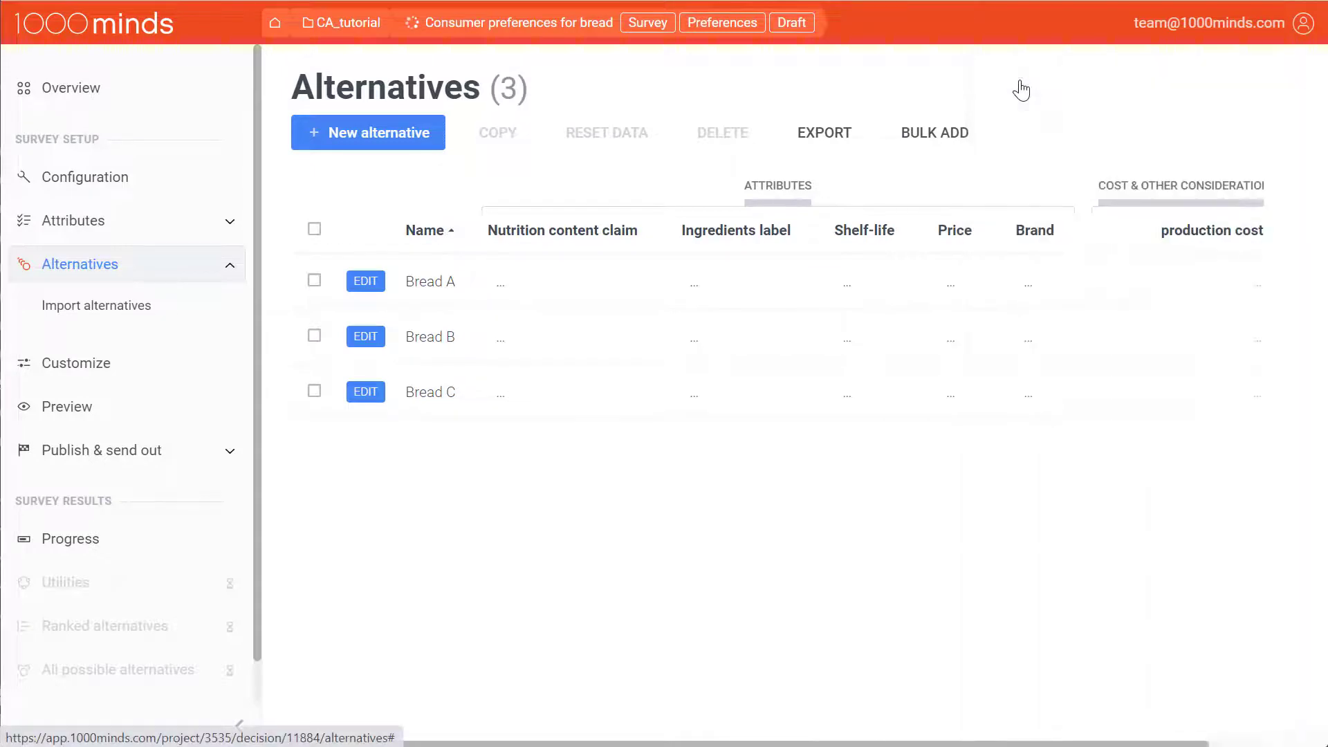
{"action": "left_click", "coordinate": [554, 281]}
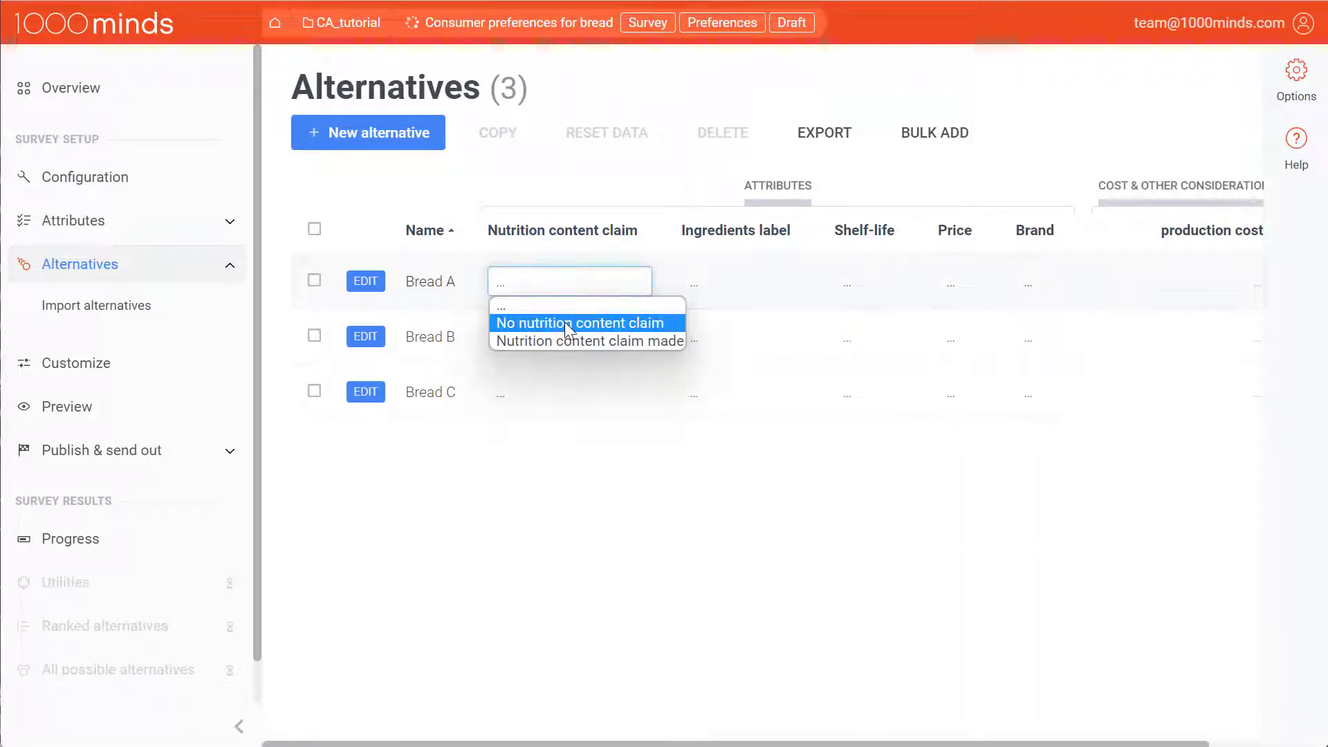
{"action": "left_click", "coordinate": [567, 321]}
{"action": "left_click", "coordinate": [747, 291]}
{"action": "left_click", "coordinate": [775, 342]}
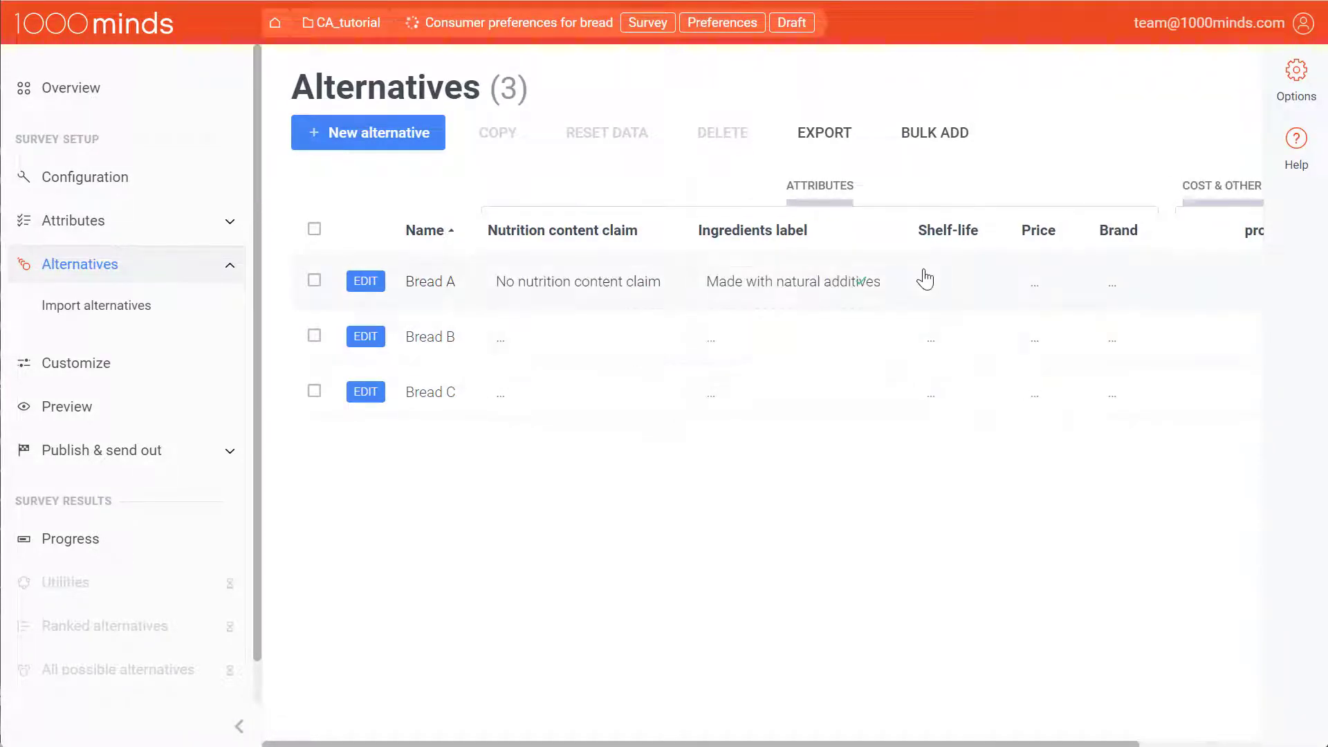
{"action": "left_click", "coordinate": [947, 300]}
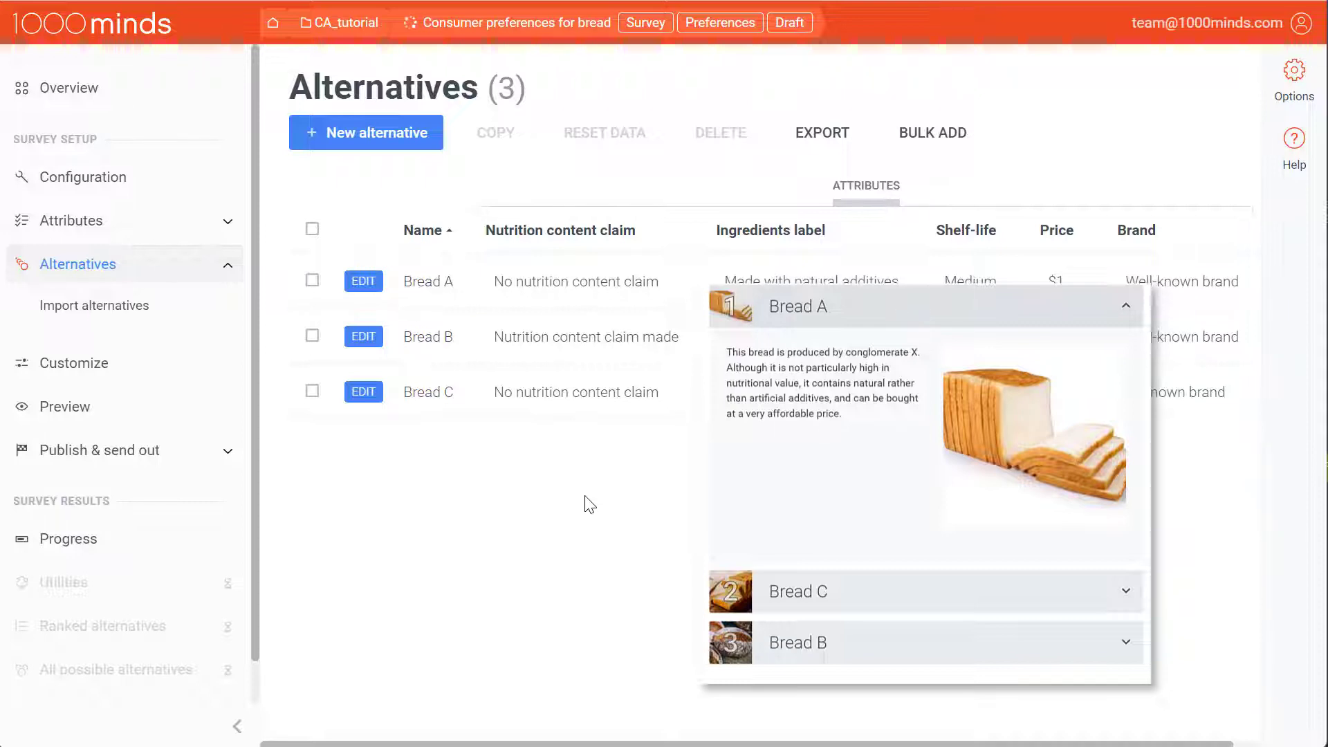
Write Bread A's description saying it is produced by conglomerate X
{"action": "left_click", "coordinate": [363, 281]}
{"action": "left_click", "coordinate": [362, 282]}
{"action": "type", "text": "This bread is produ"}
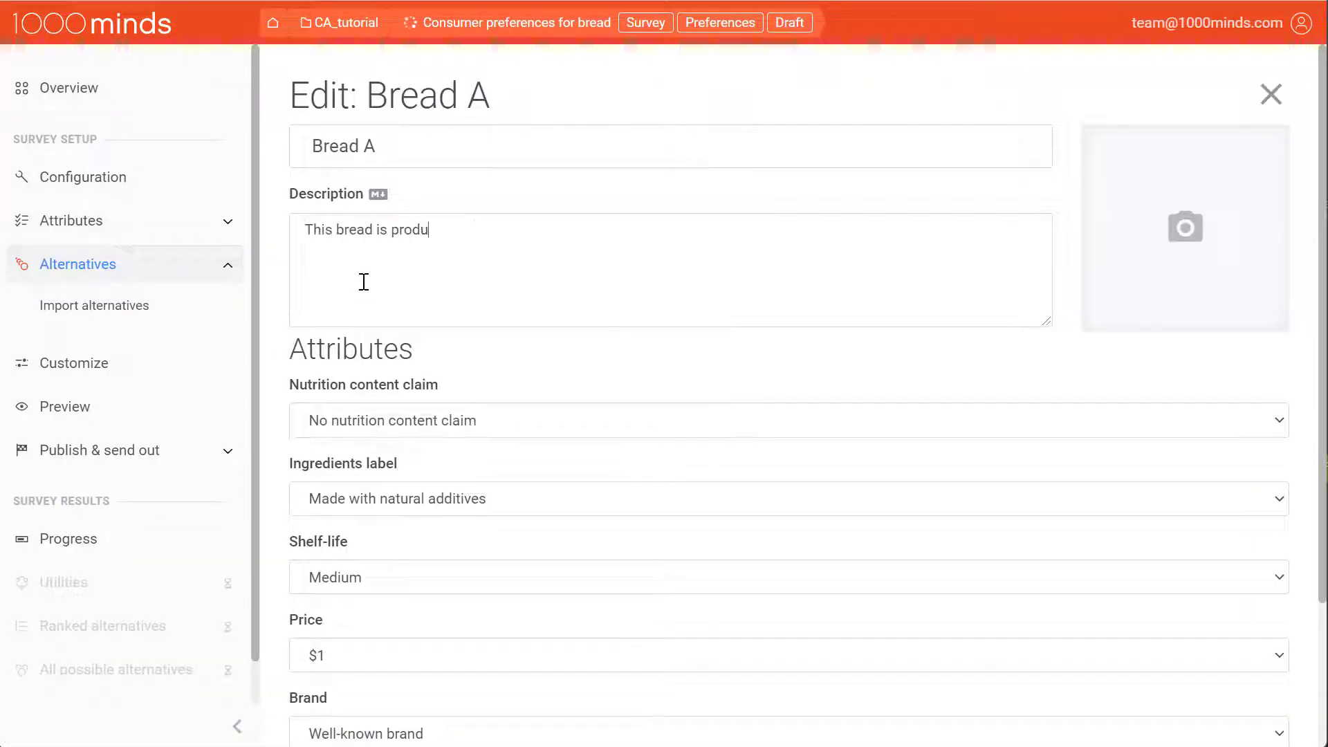
{"action": "type", "text": "ced by conglomerate X. Although it is not particularly high in nutritional value, it con"}
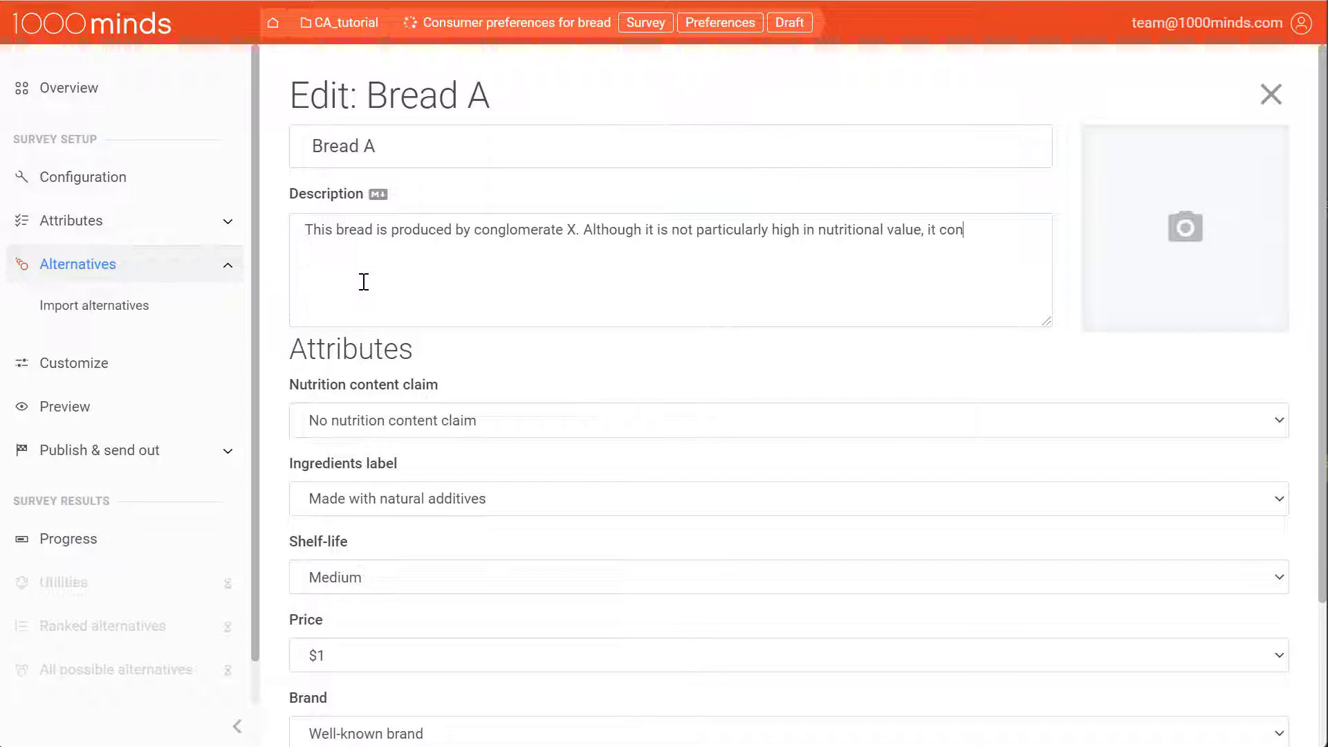
{"action": "type", "text": "tains natural rather than artificial additives, and can be bought at a very affordable price."}
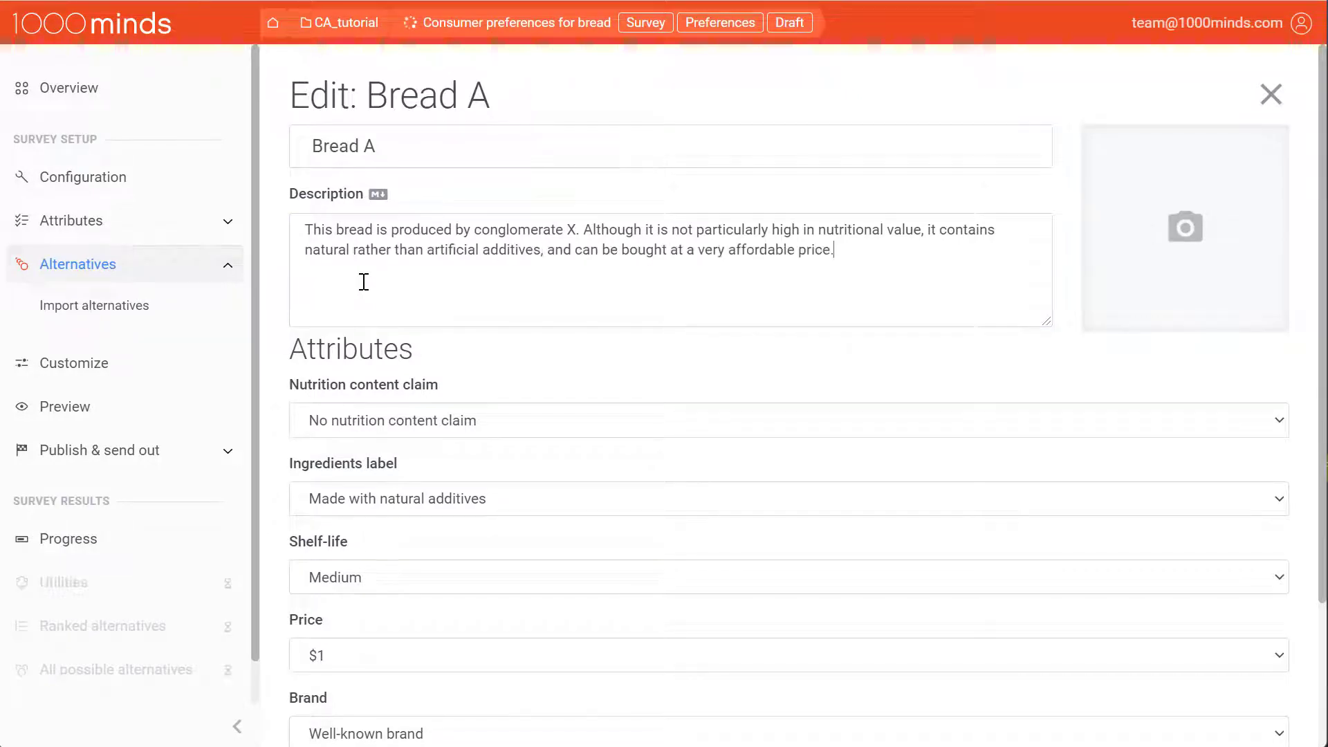
Attach the conglomerate_X_white_bread image to Bread A and return to the alternatives list
{"action": "left_click", "coordinate": [1142, 248]}
{"action": "left_click", "coordinate": [211, 103]}
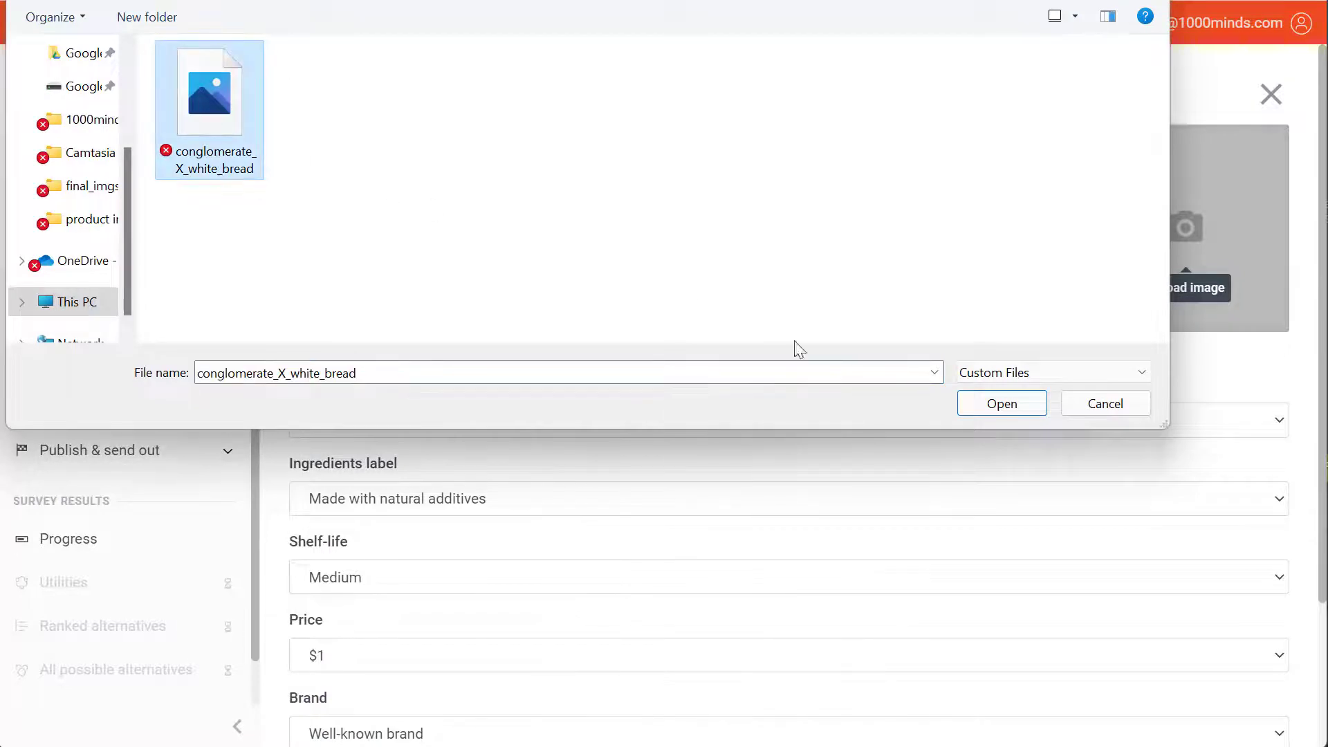
{"action": "left_click", "coordinate": [998, 407]}
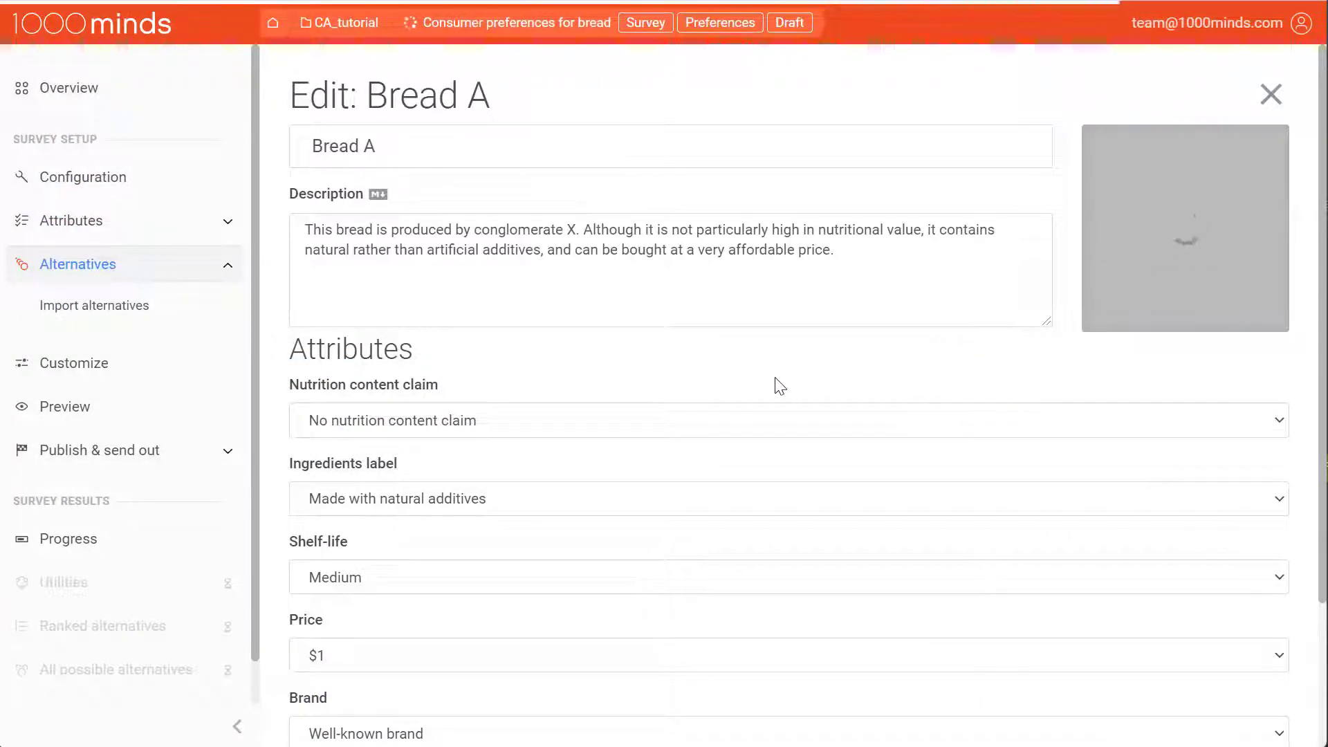
{"action": "scroll", "coordinate": [780, 385], "scroll_direction": "down", "scroll_amount": 2}
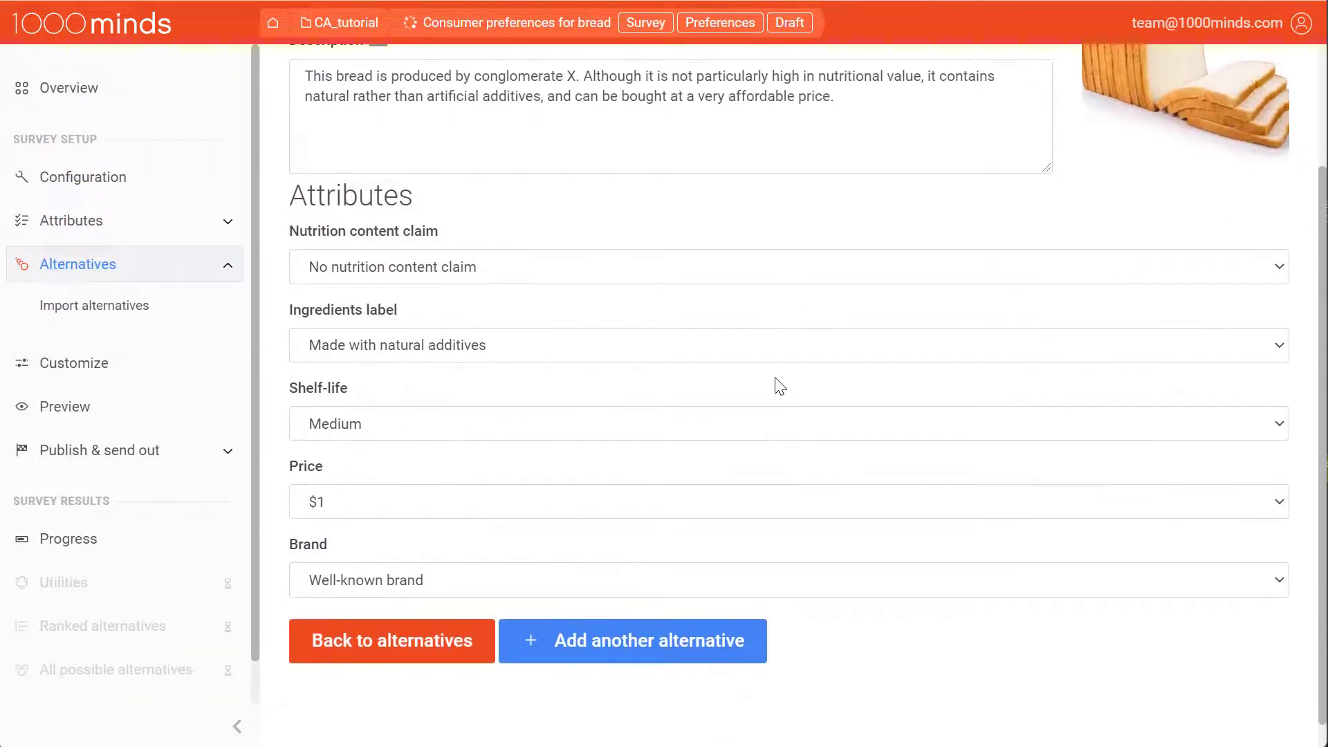
{"action": "left_click", "coordinate": [434, 640]}
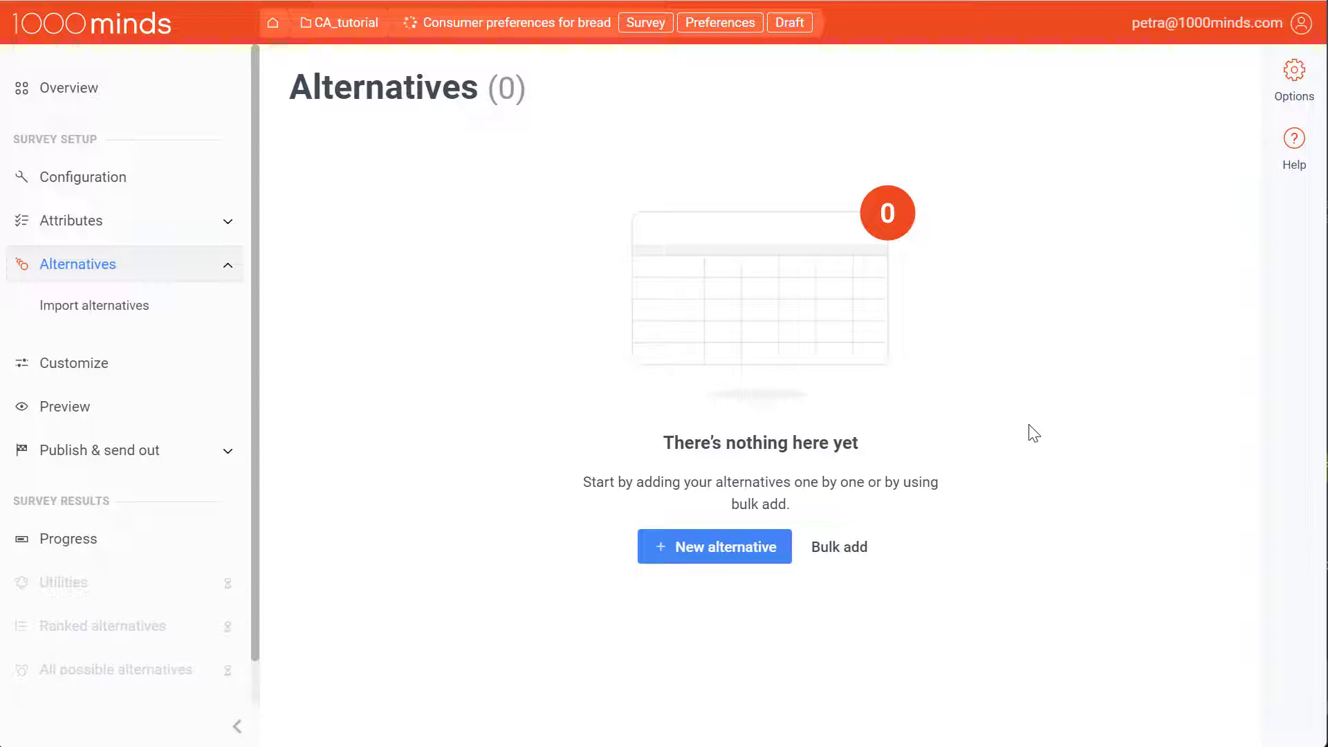
Create alternative Bread A with No nutrition content claim and Made with natural additives
{"action": "left_click", "coordinate": [752, 562]}
{"action": "type", "text": "Bread A"}
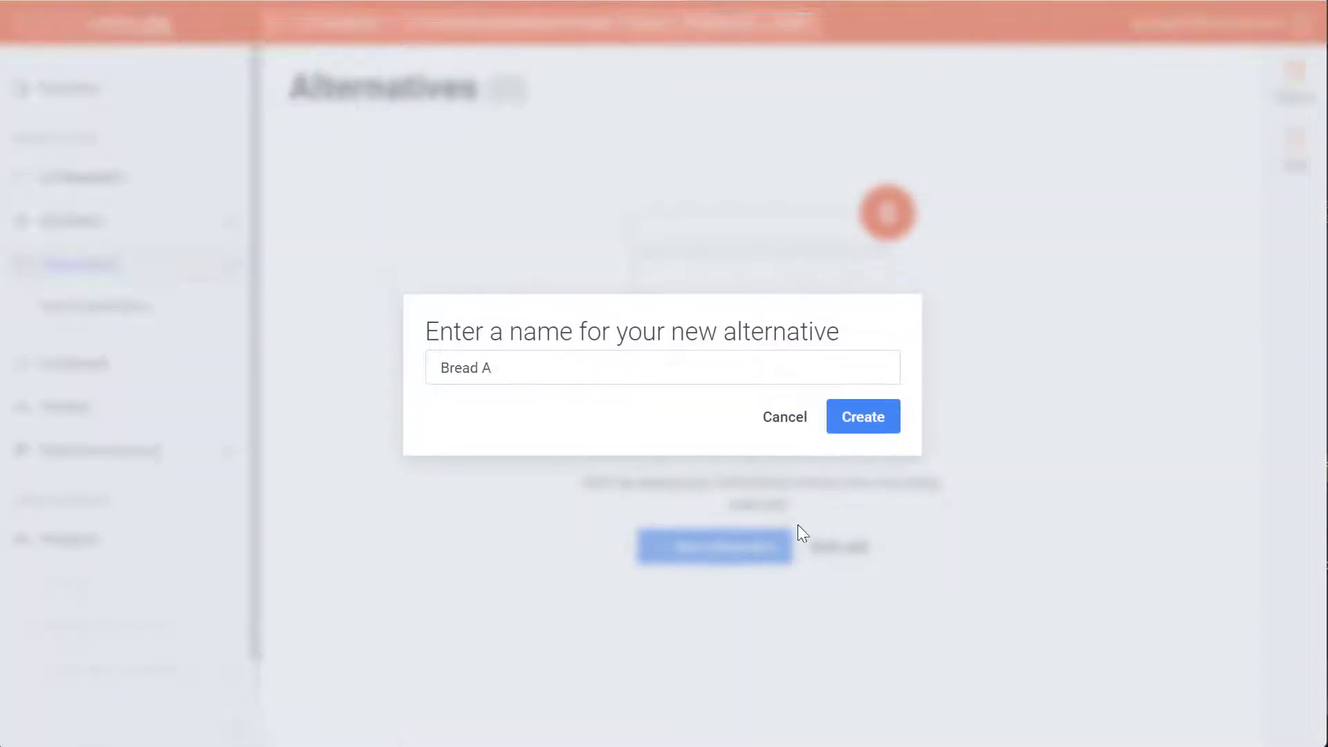
{"action": "left_click", "coordinate": [891, 418]}
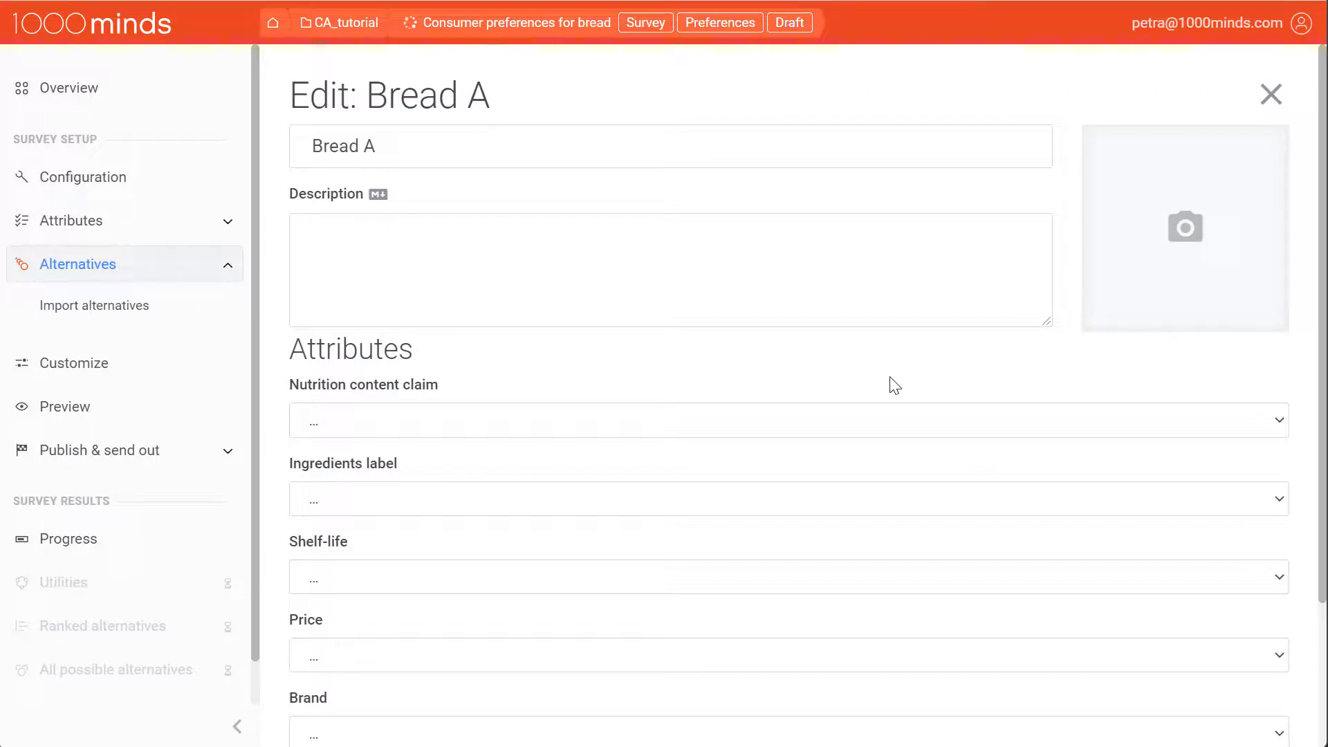
{"action": "left_click", "coordinate": [875, 432]}
{"action": "left_click", "coordinate": [795, 462]}
{"action": "left_click", "coordinate": [765, 500]}
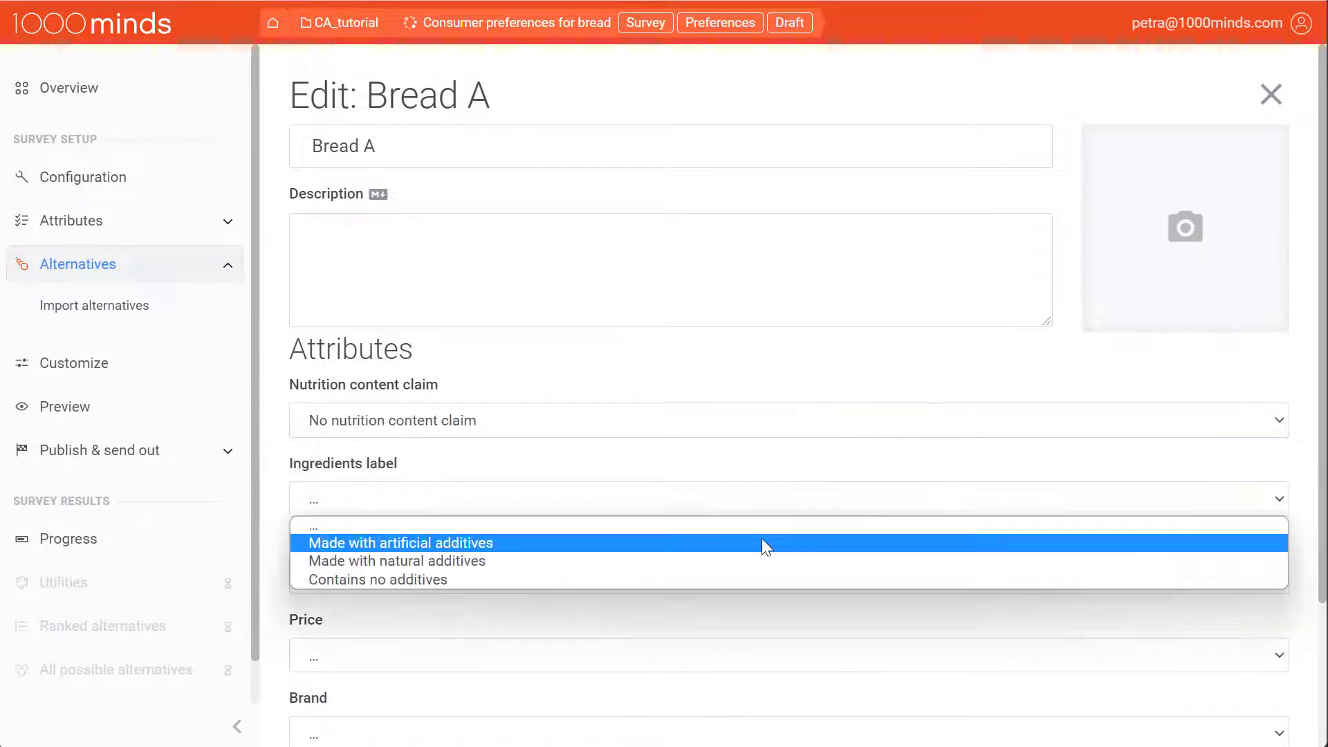
{"action": "left_click", "coordinate": [768, 560]}
Set Bread A's shelf-life to Medium, price to $1 and brand to Well-known brand
{"action": "left_click", "coordinate": [778, 578]}
{"action": "left_click", "coordinate": [787, 639]}
{"action": "left_click", "coordinate": [780, 654]}
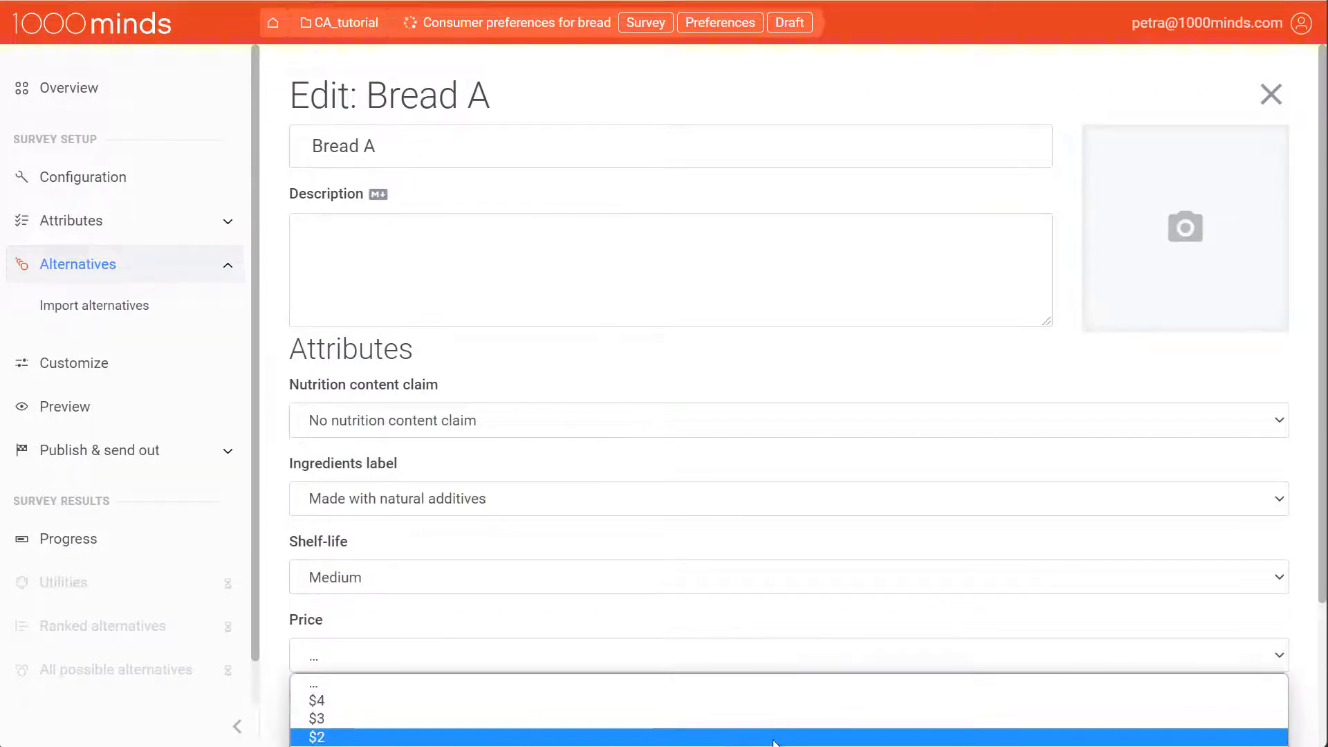
{"action": "left_click", "coordinate": [789, 737]}
{"action": "scroll", "coordinate": [795, 692], "scroll_direction": "down", "scroll_amount": 2}
{"action": "left_click", "coordinate": [809, 588]}
{"action": "left_click", "coordinate": [808, 650]}
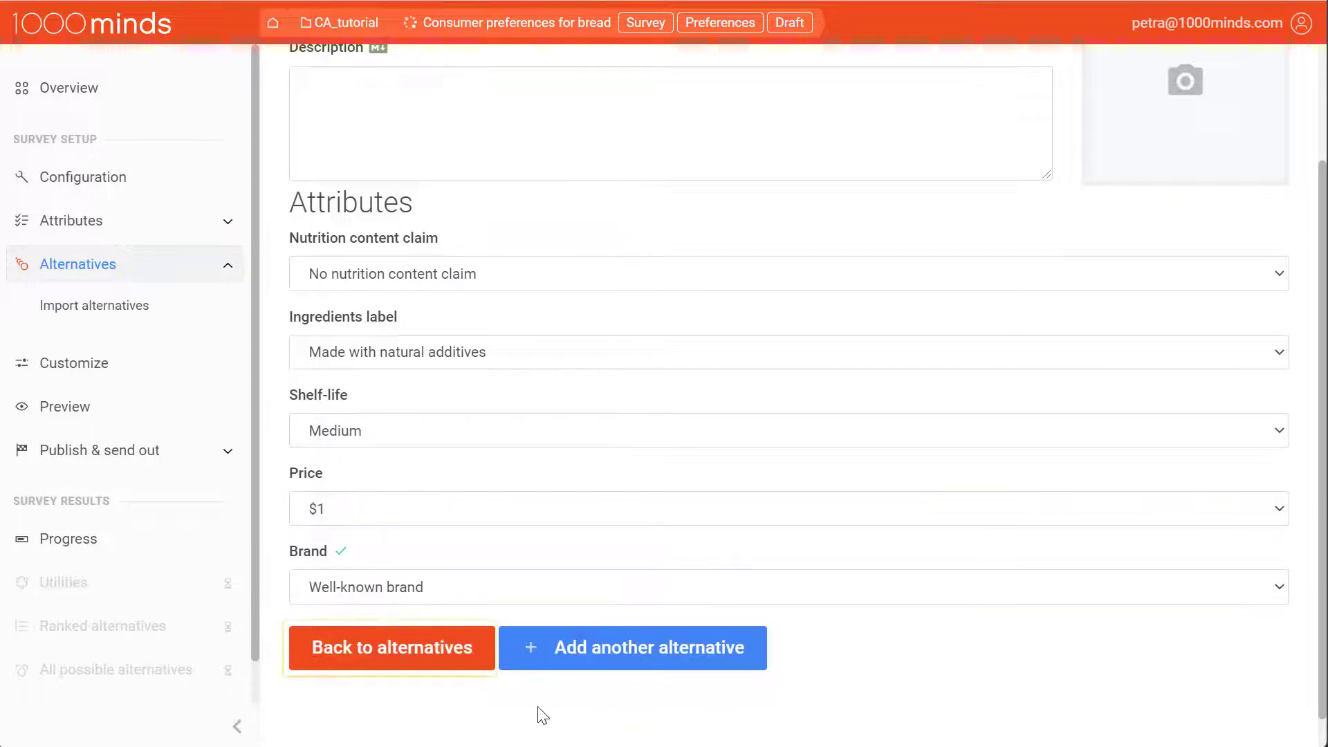
{"action": "left_click", "coordinate": [429, 647]}
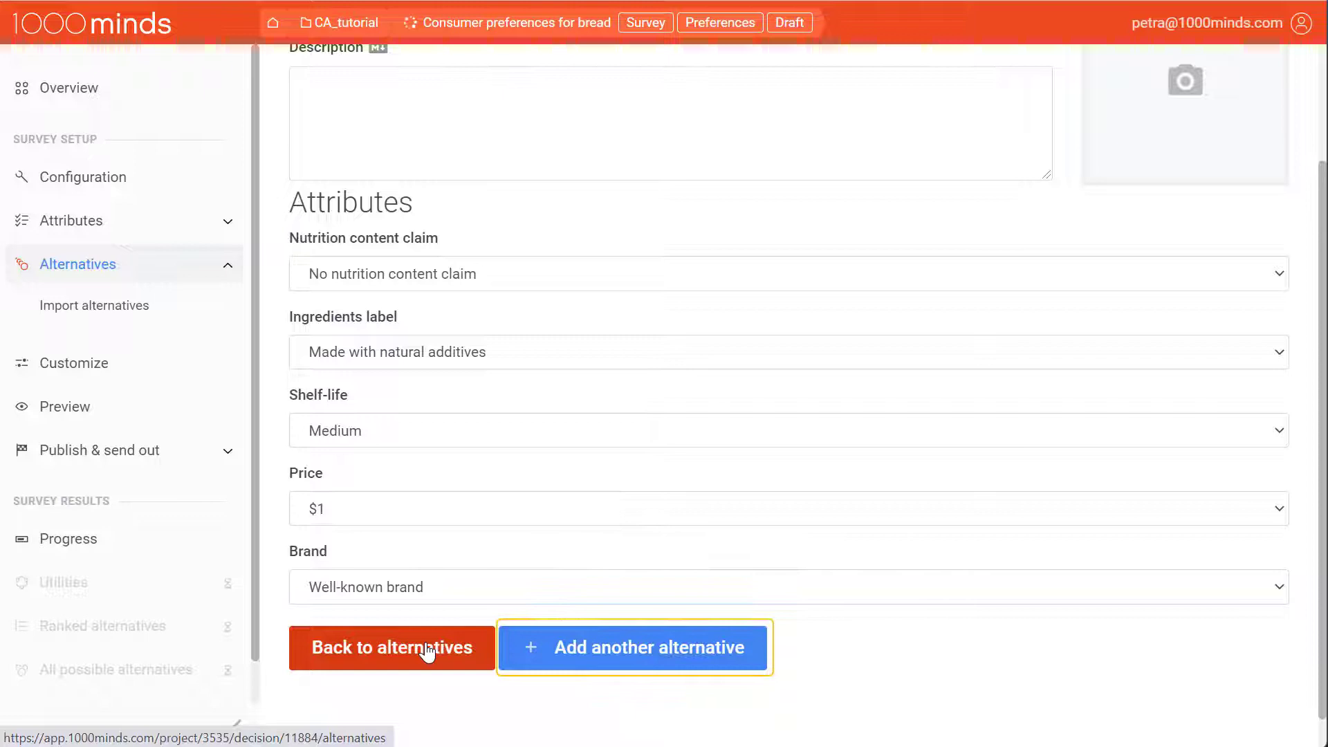
{"action": "left_click", "coordinate": [428, 650]}
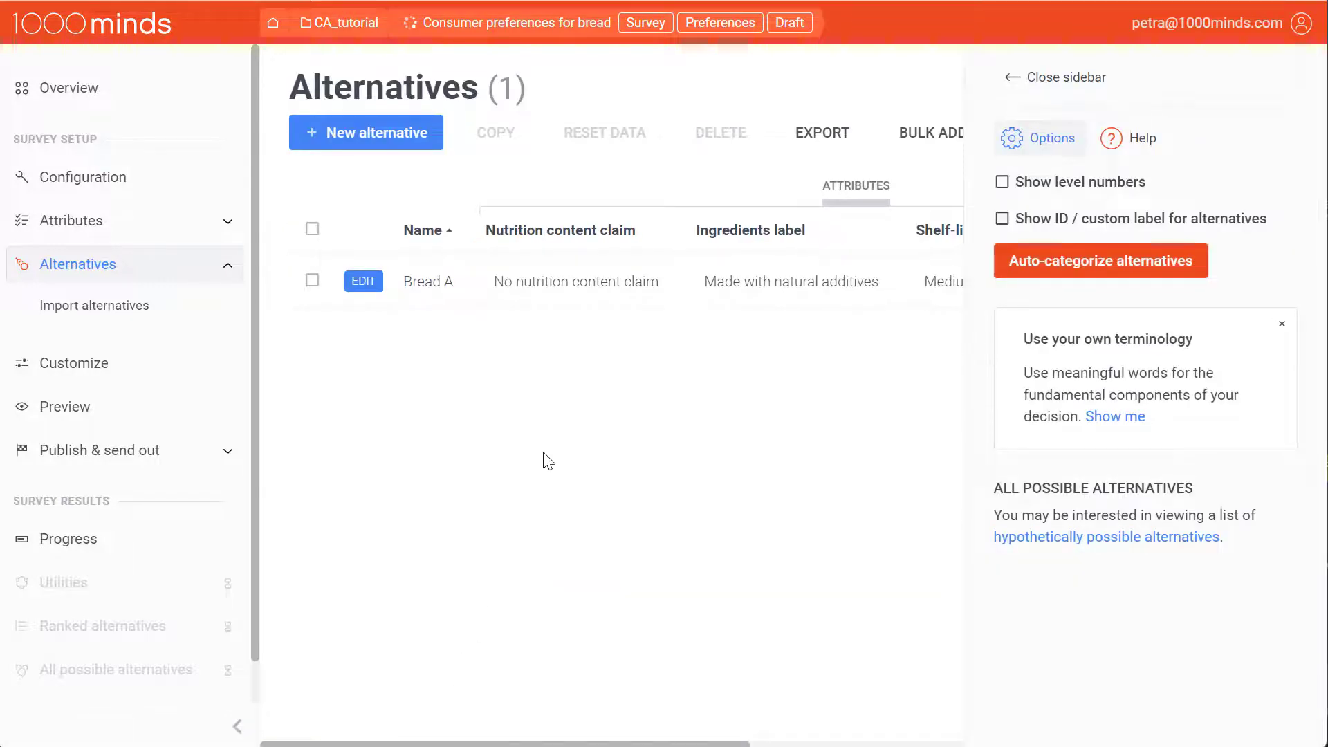
Make a duplicate copy of the Bread C alternative
{"action": "left_click", "coordinate": [1006, 92]}
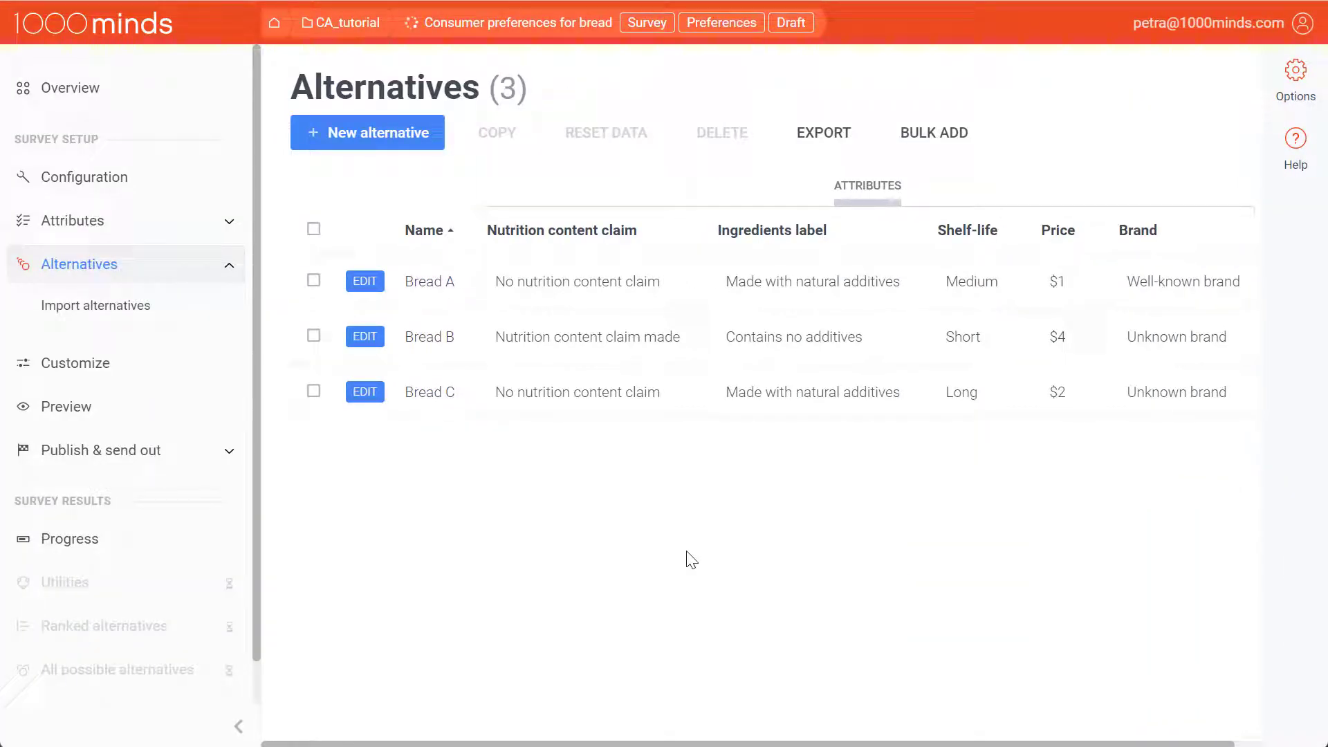
{"action": "left_click", "coordinate": [313, 392]}
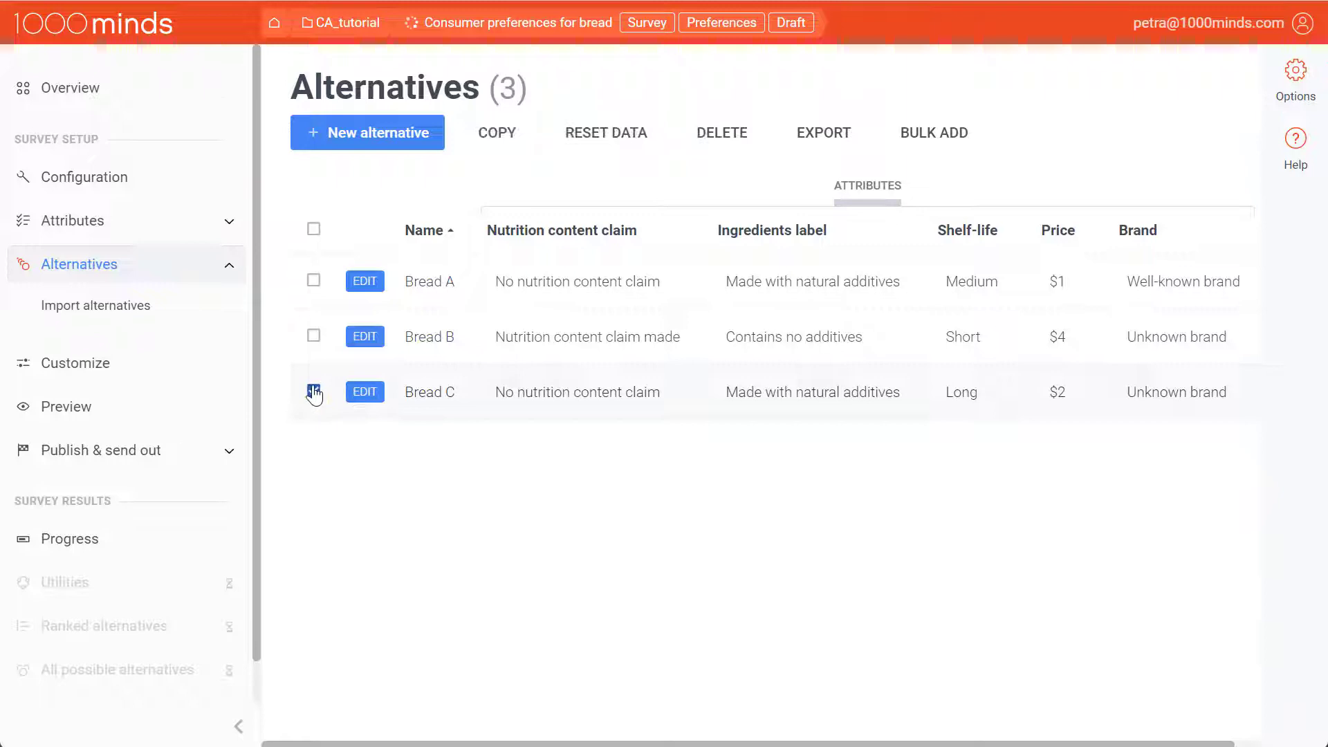
{"action": "left_click", "coordinate": [494, 138]}
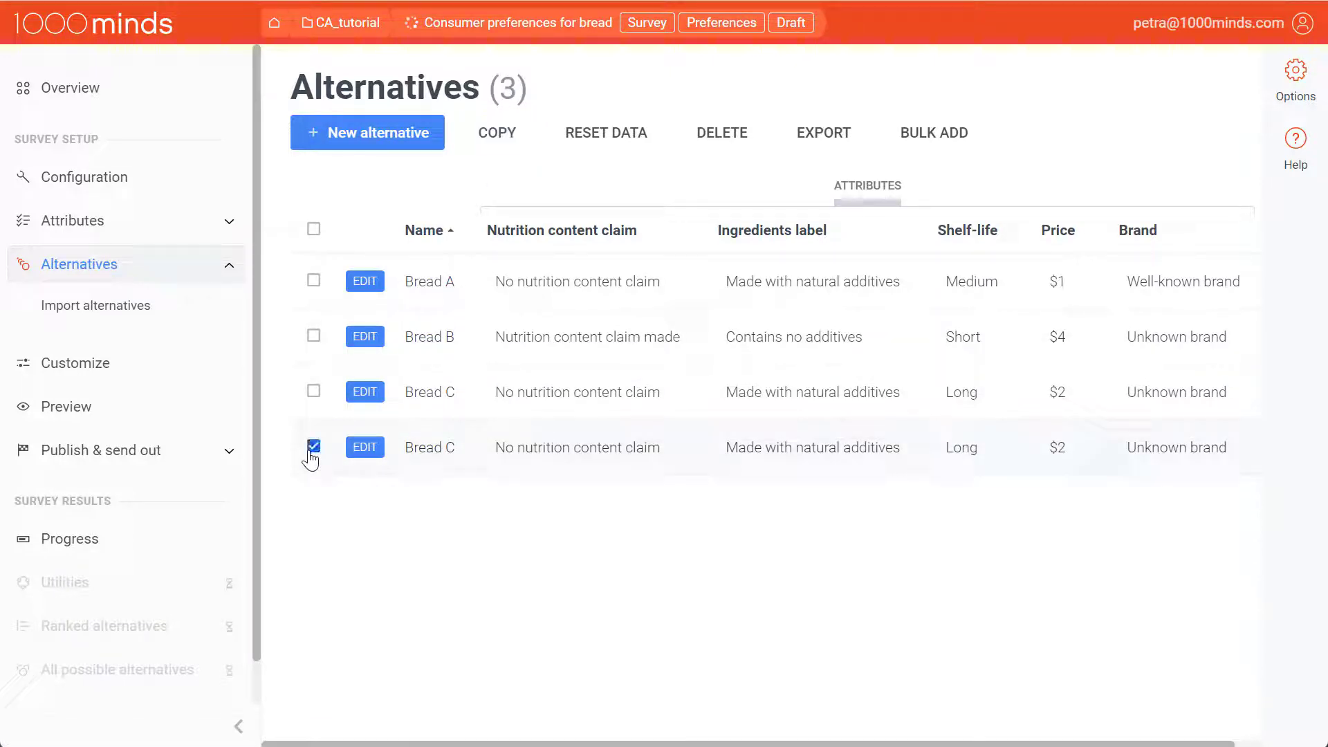
Reset the duplicate Bread C's data and delete it, leaving three alternatives
{"action": "left_click", "coordinate": [608, 145]}
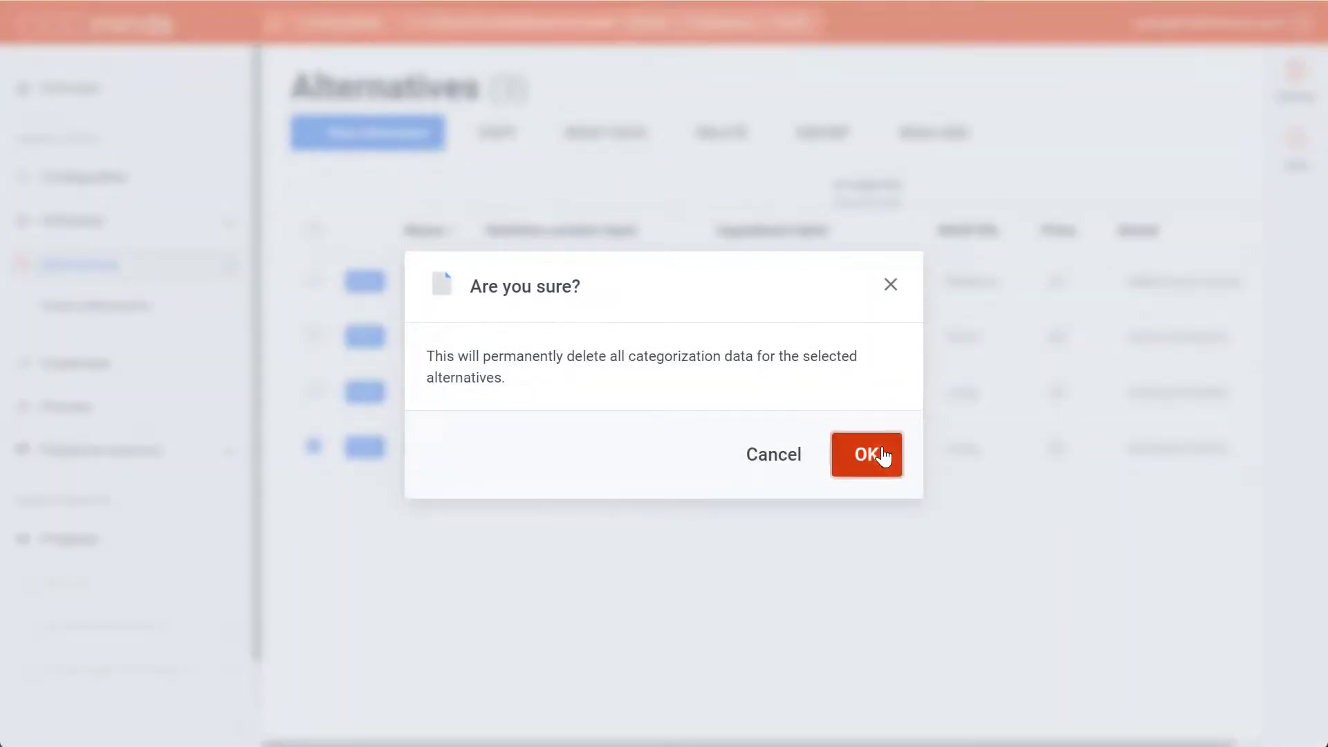
{"action": "left_click", "coordinate": [878, 454]}
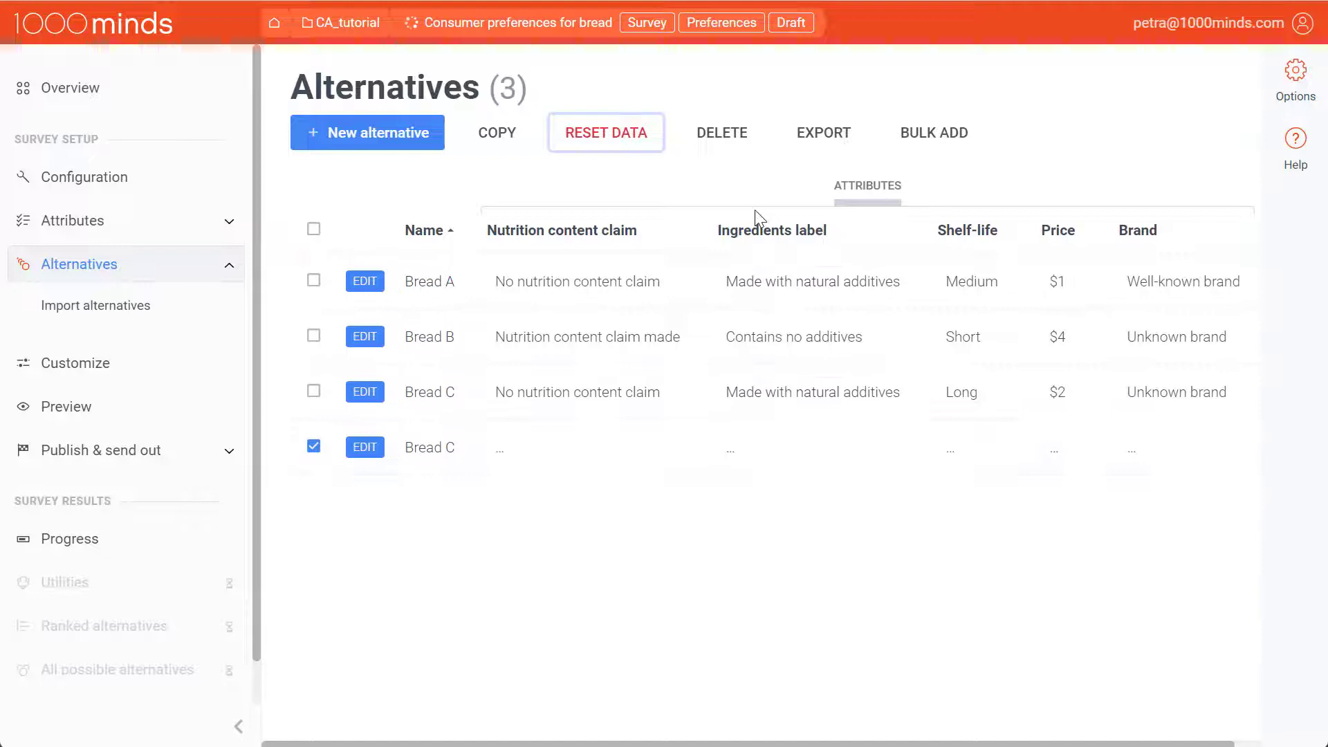
{"action": "left_click", "coordinate": [728, 142]}
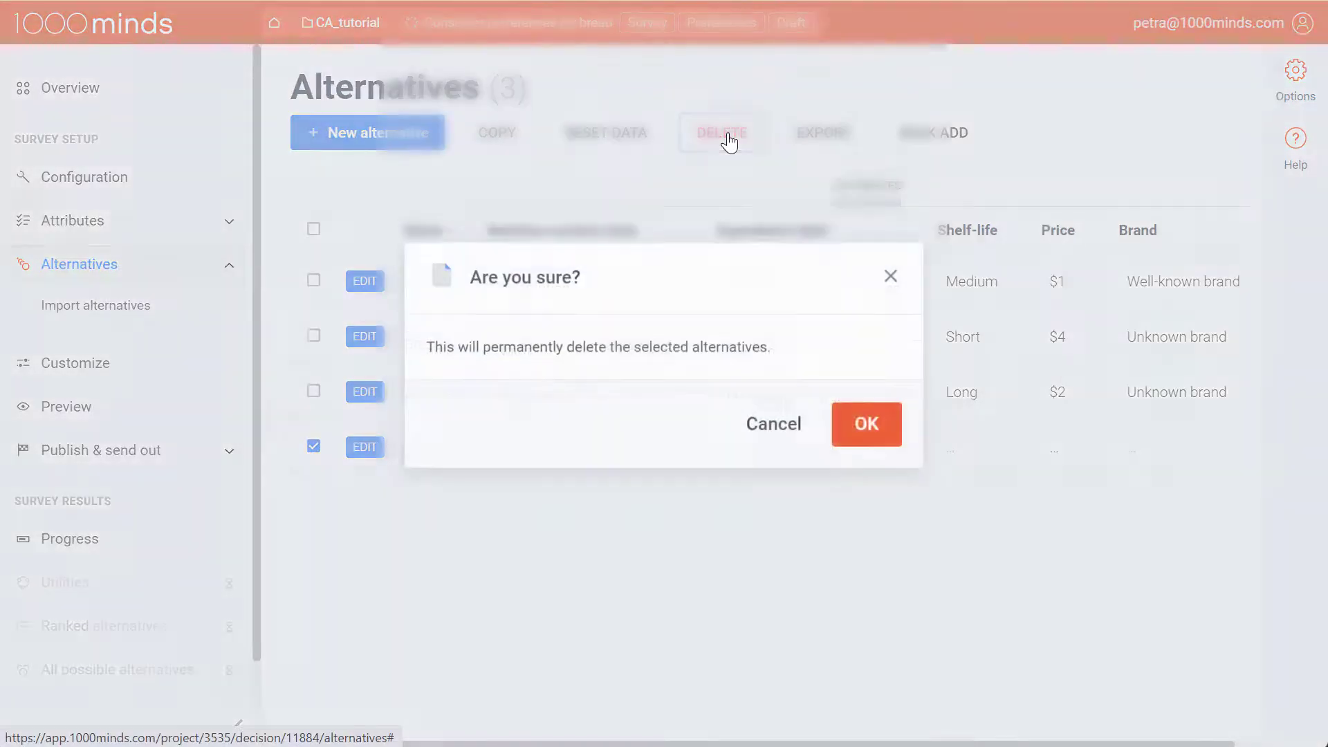
{"action": "left_click", "coordinate": [869, 454]}
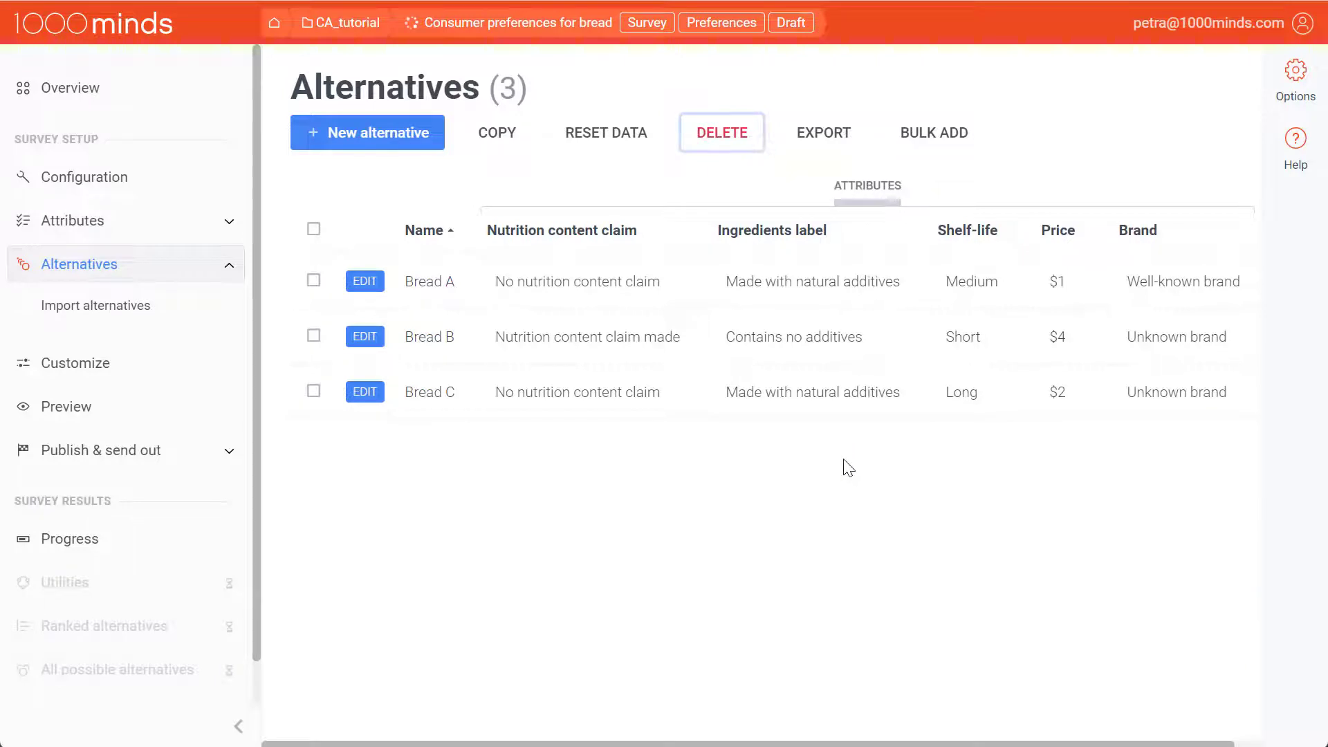
{"action": "left_click", "coordinate": [1293, 102]}
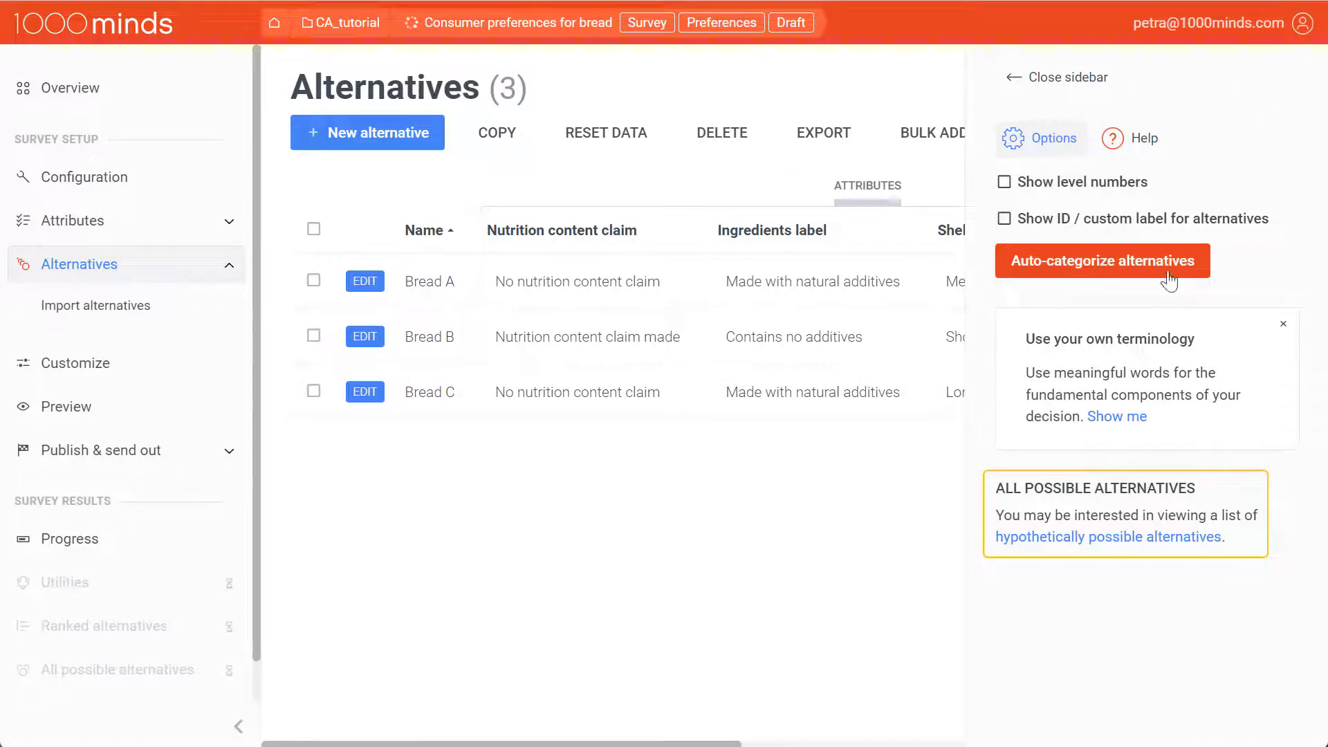
Browse the 144 hypothetically possible alternatives and select combination 23342
{"action": "left_click", "coordinate": [1102, 538]}
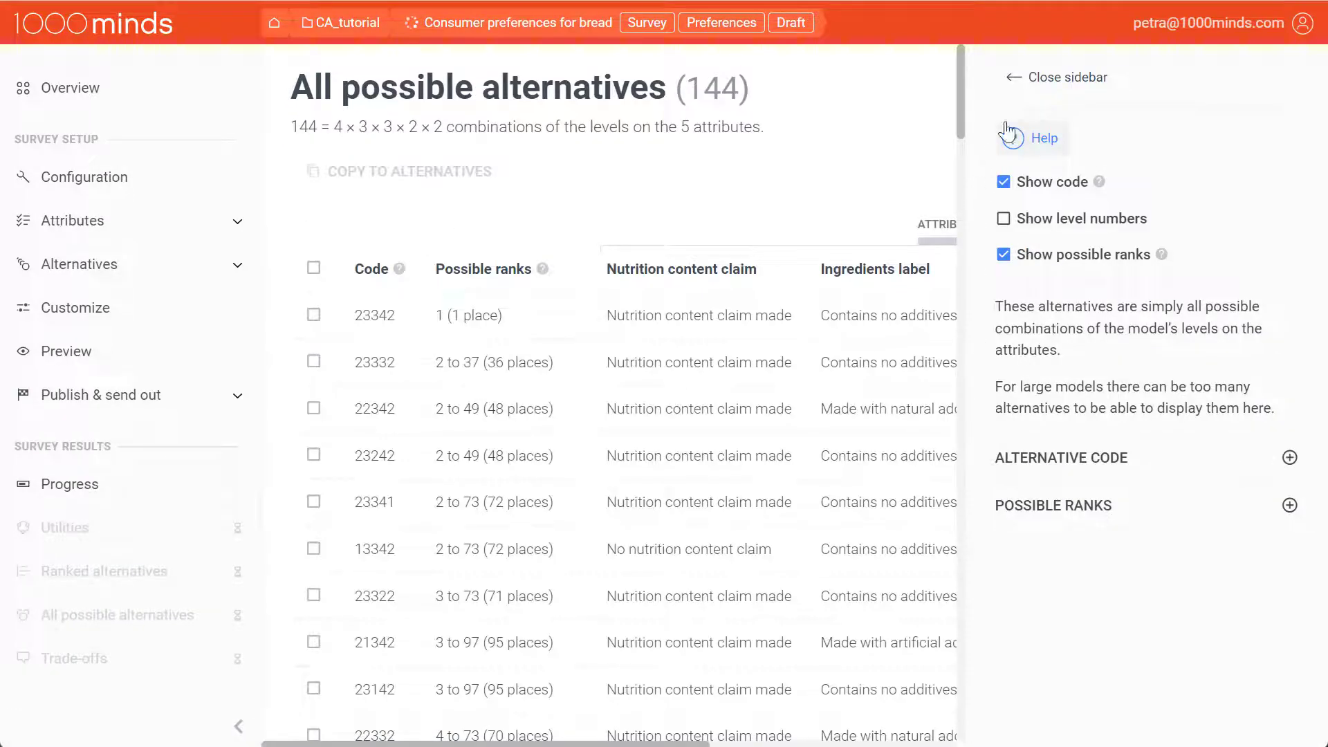
{"action": "left_click", "coordinate": [1039, 78]}
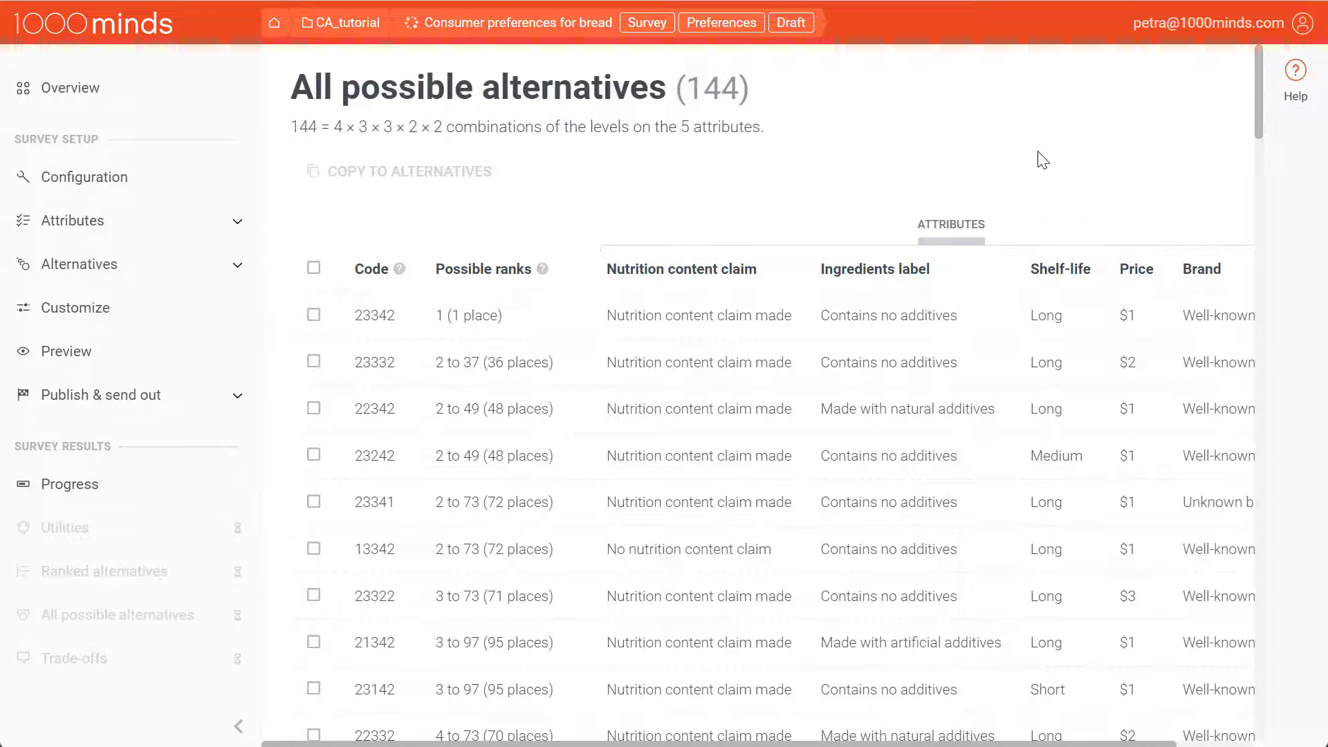
{"action": "scroll", "coordinate": [1038, 152], "scroll_direction": "down", "scroll_amount": 10}
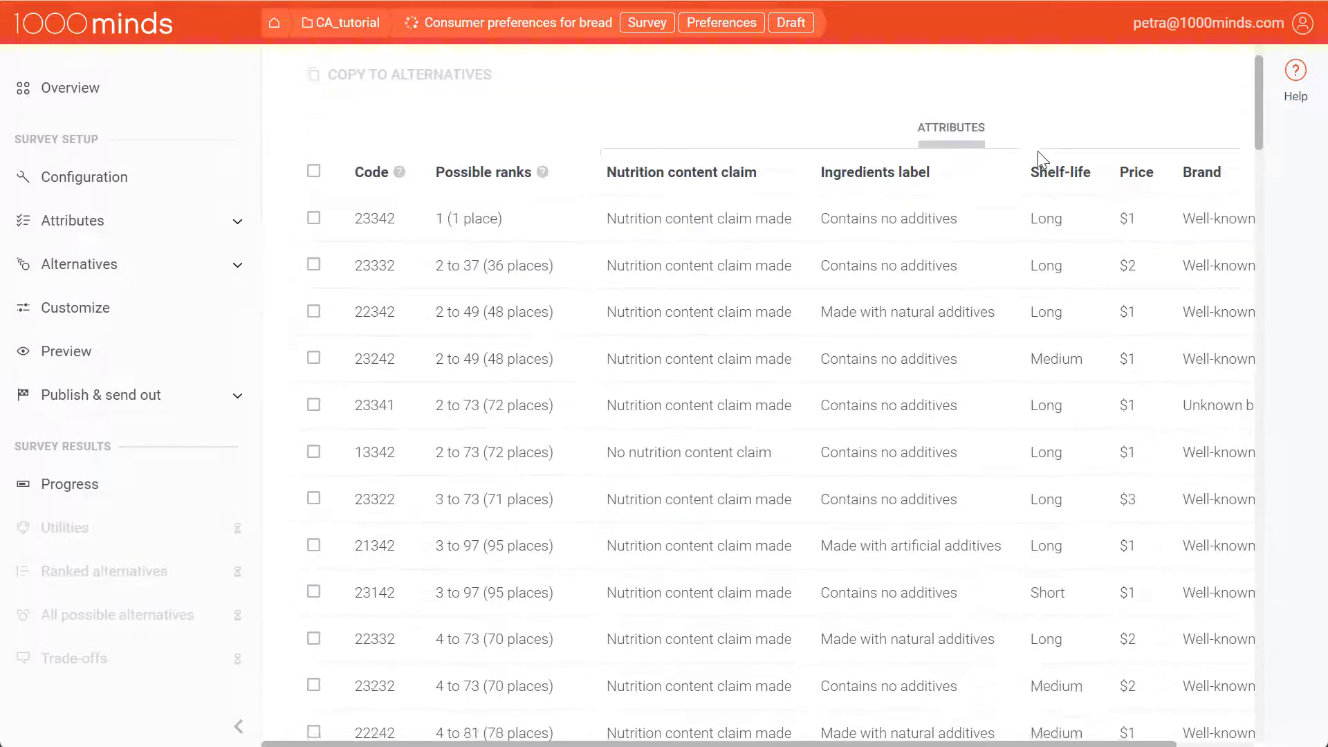
{"action": "scroll", "coordinate": [1038, 151], "scroll_direction": "down", "scroll_amount": 15}
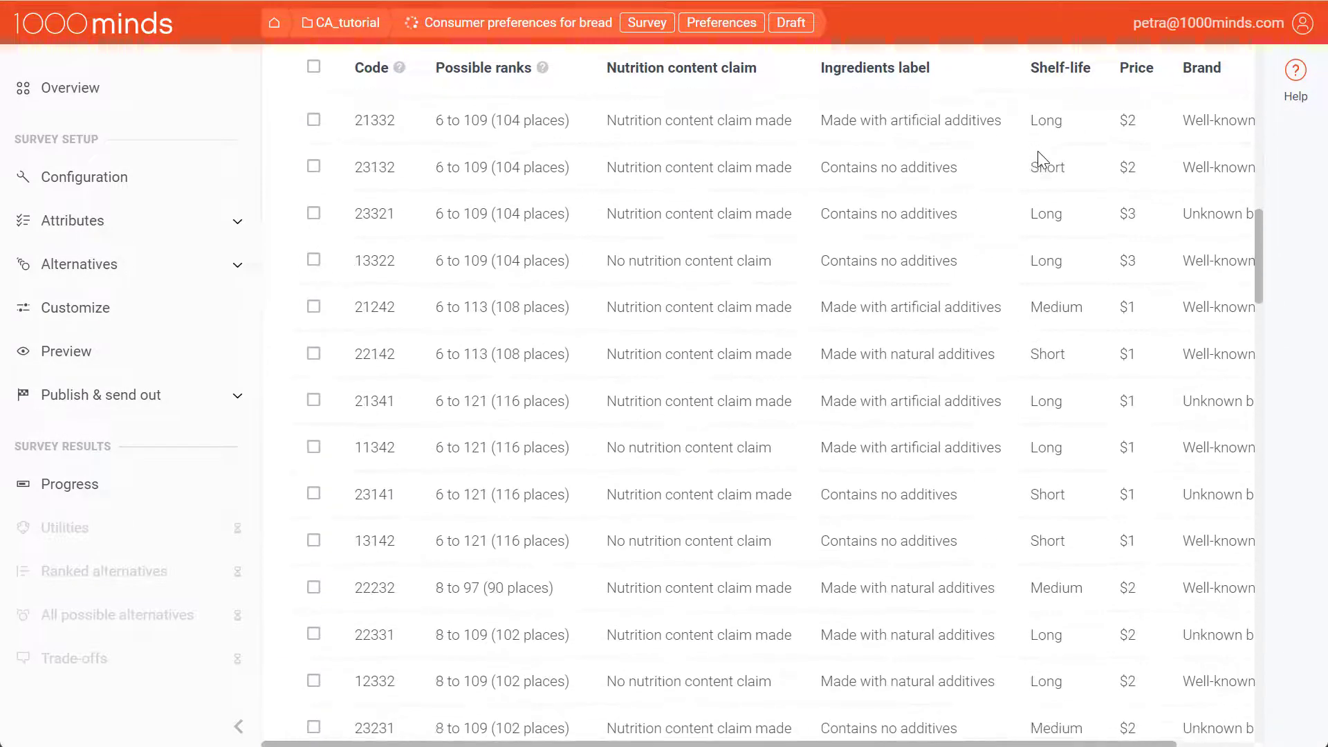
{"action": "scroll", "coordinate": [1037, 158], "scroll_direction": "down", "scroll_amount": 15}
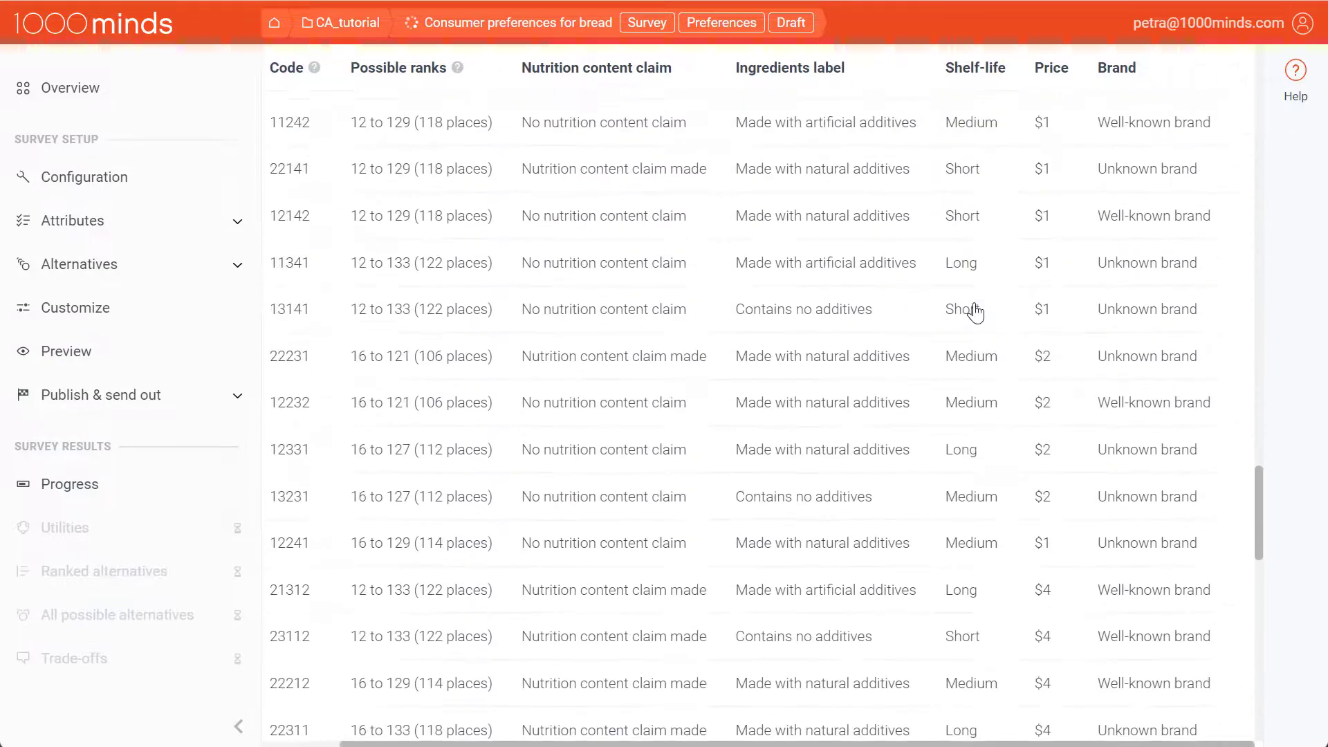
{"action": "scroll", "coordinate": [976, 311], "scroll_direction": "up", "scroll_amount": 5}
{"action": "scroll", "coordinate": [976, 313], "scroll_direction": "up", "scroll_amount": 10}
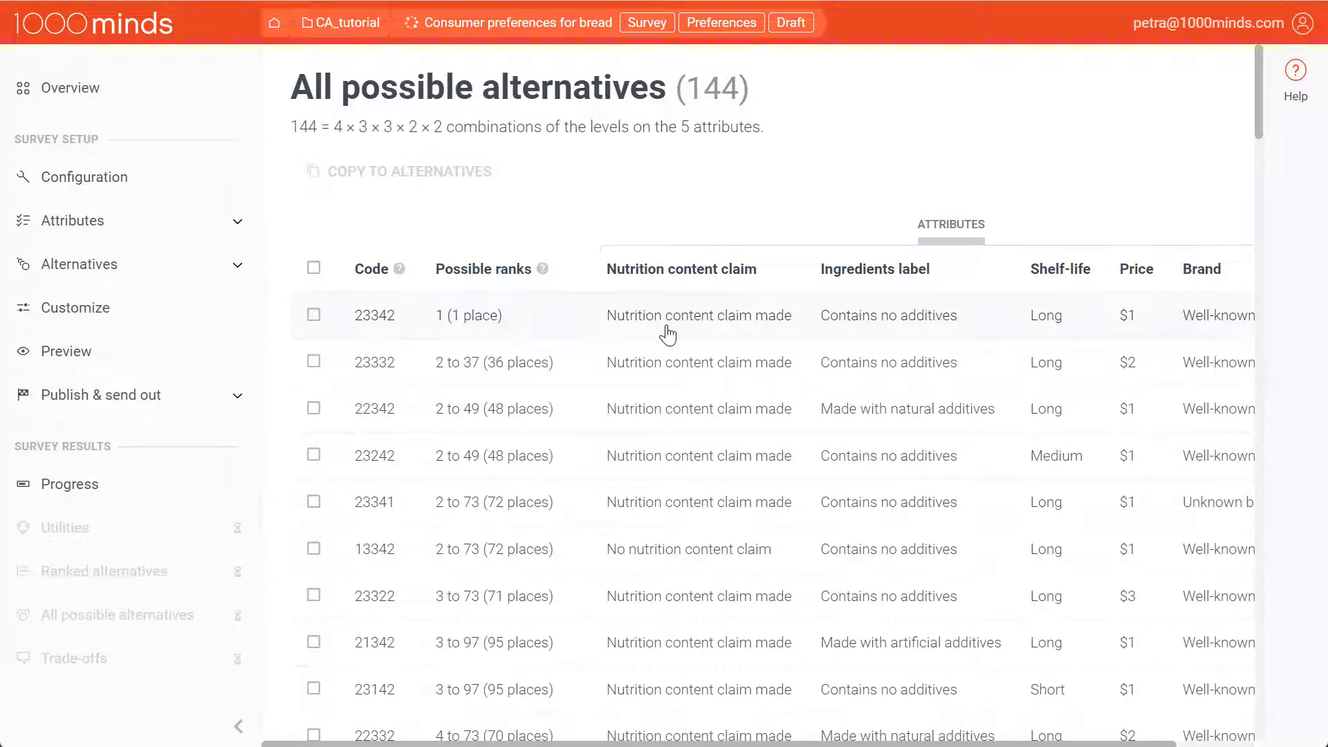
{"action": "scroll", "coordinate": [668, 335], "scroll_direction": "right", "scroll_amount": 2}
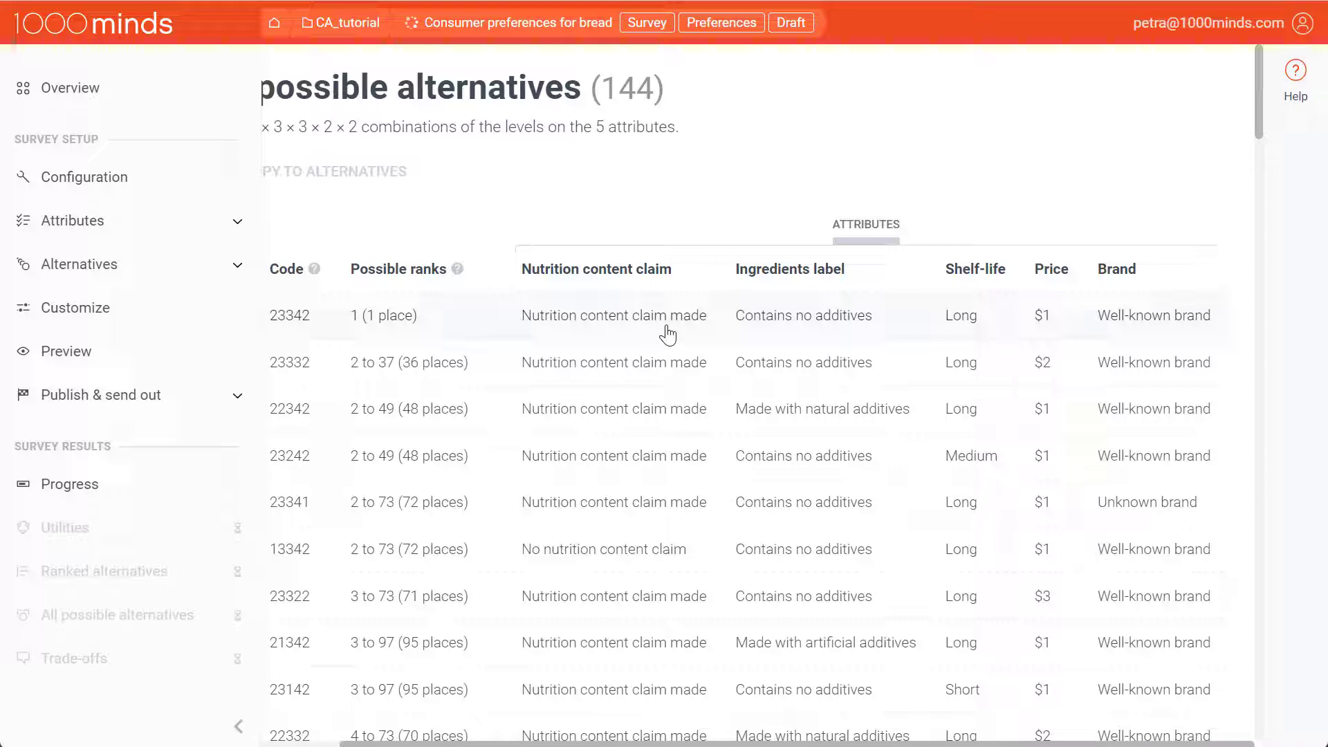
{"action": "scroll", "coordinate": [667, 336], "scroll_direction": "left", "scroll_amount": 3}
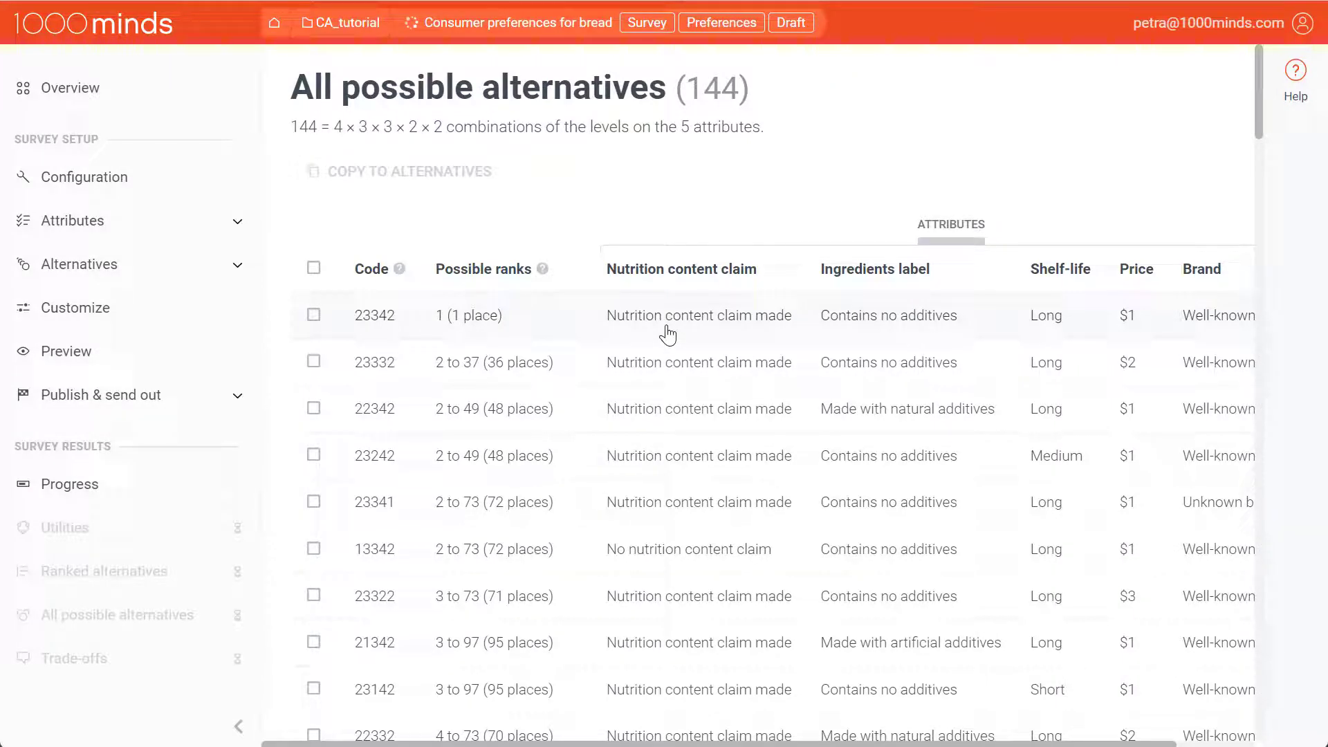
{"action": "left_click", "coordinate": [313, 315]}
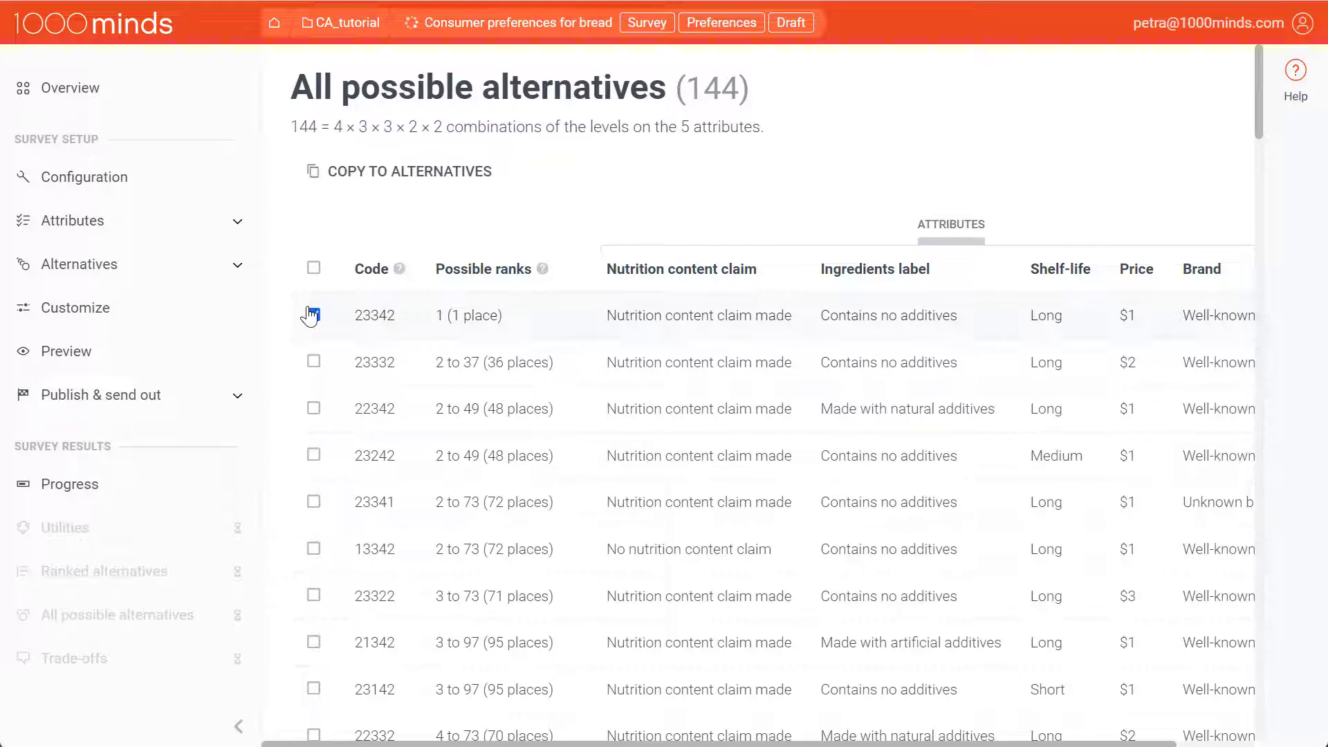
Copy combination 23342 into the alternatives and rename it 'Best Bread'
{"action": "left_click", "coordinate": [358, 179]}
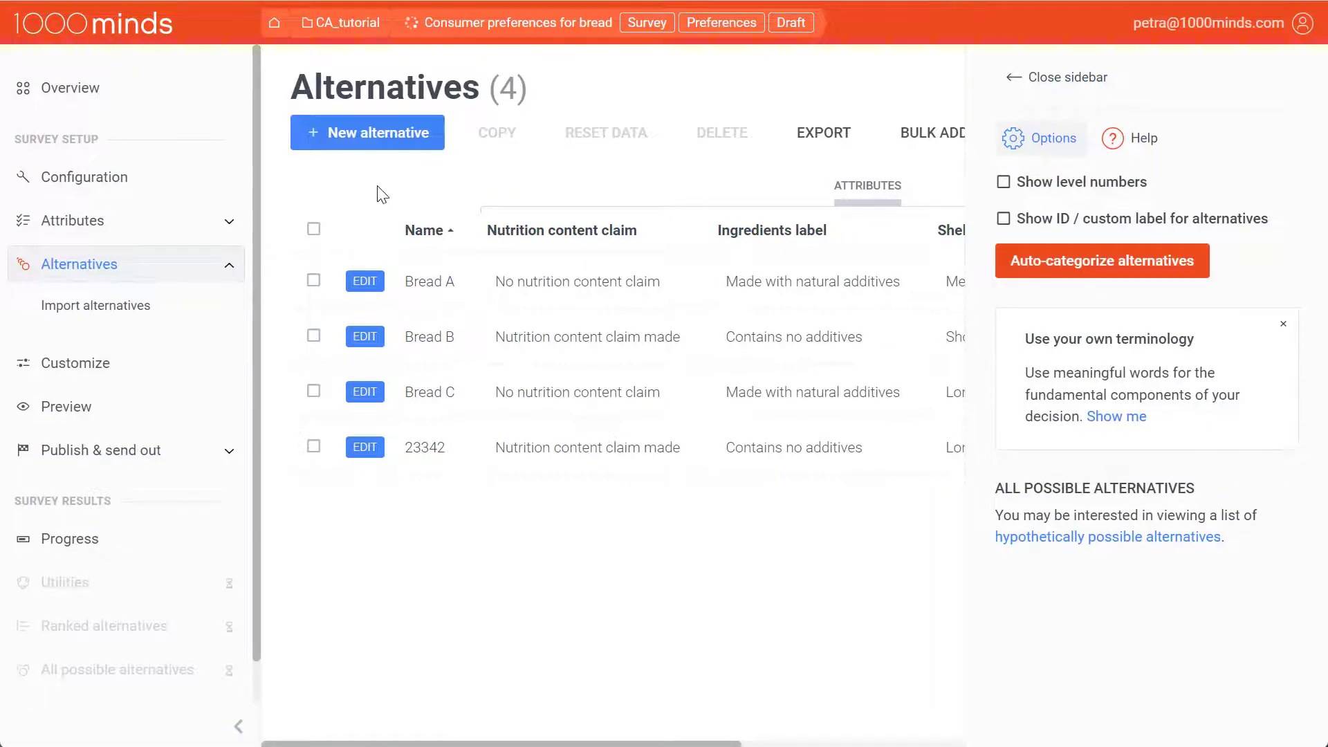
{"action": "left_click", "coordinate": [1015, 82]}
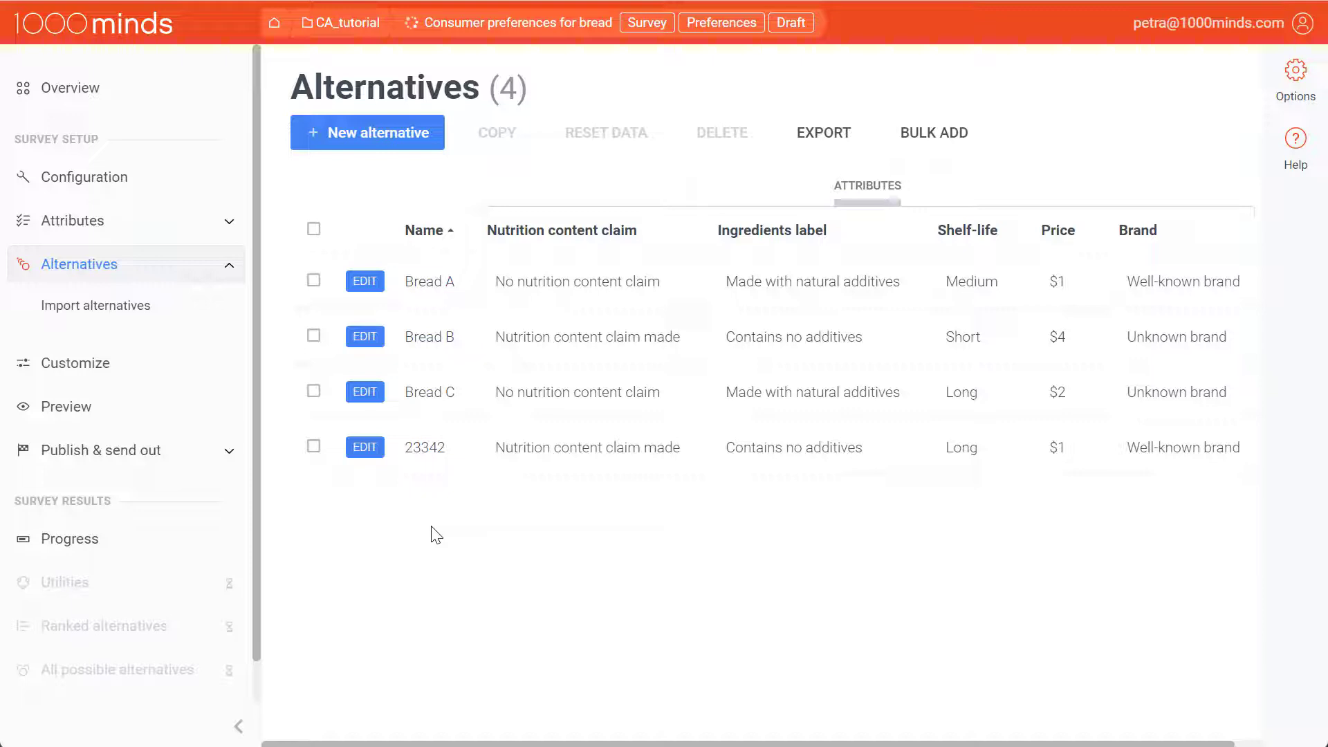
{"action": "left_click", "coordinate": [434, 464]}
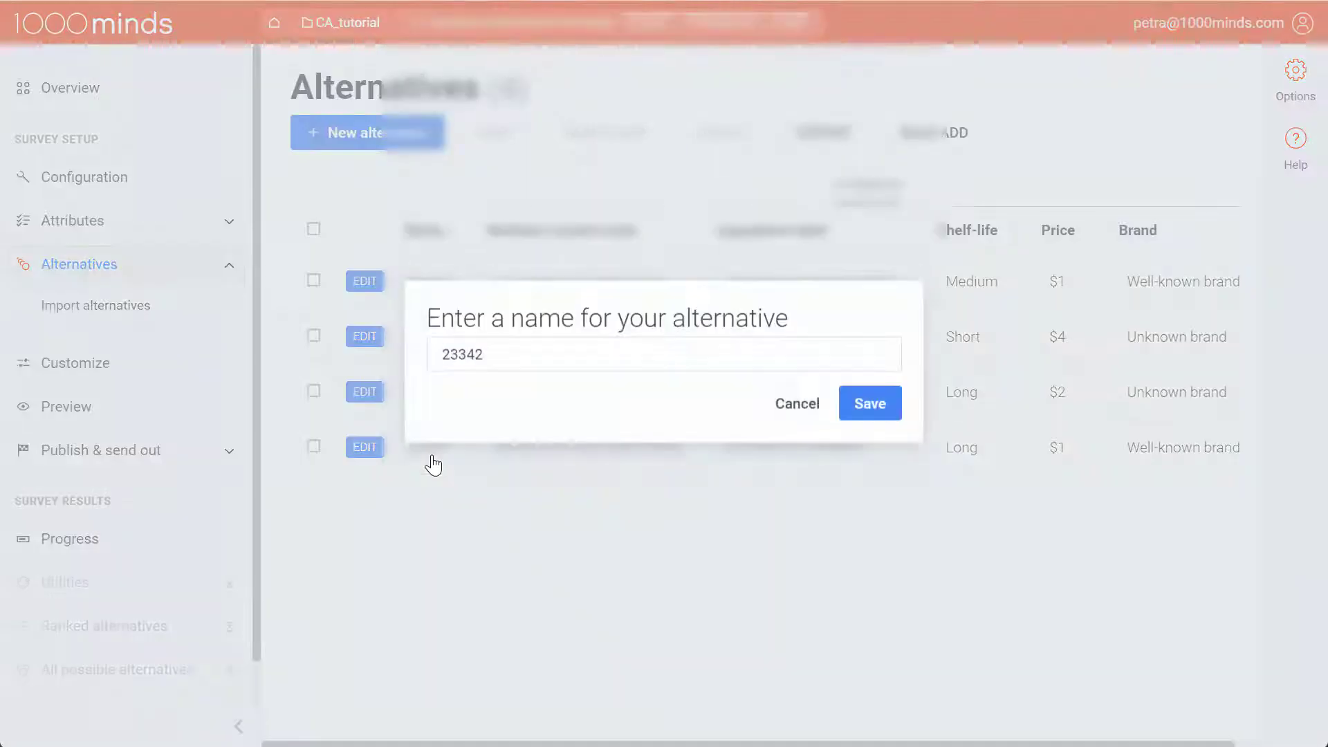
{"action": "key", "text": "ctrl+a"}
{"action": "key", "text": "BackSpace"}
{"action": "type", "text": "Best Bread"}
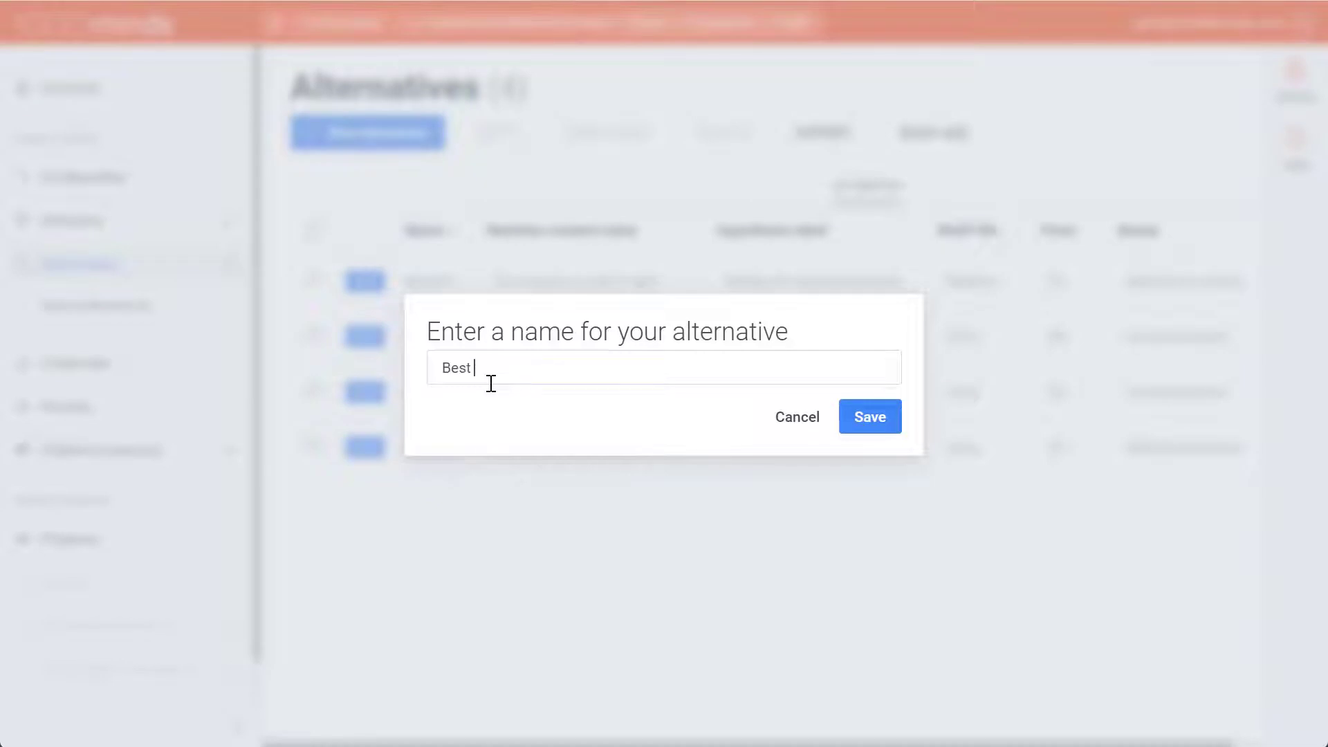
{"action": "left_click", "coordinate": [892, 417]}
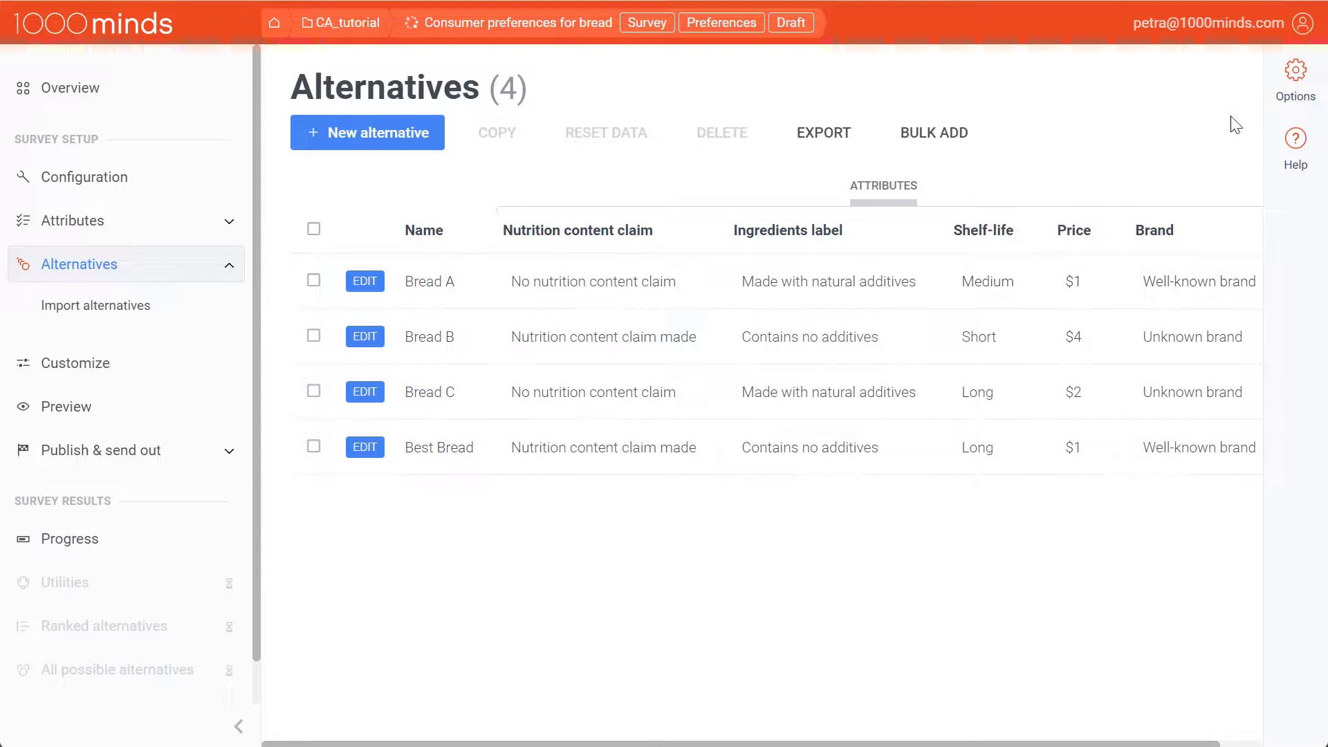
Show ID labels for the alternatives and export the Alternatives table to Excel
{"action": "left_click", "coordinate": [1294, 89]}
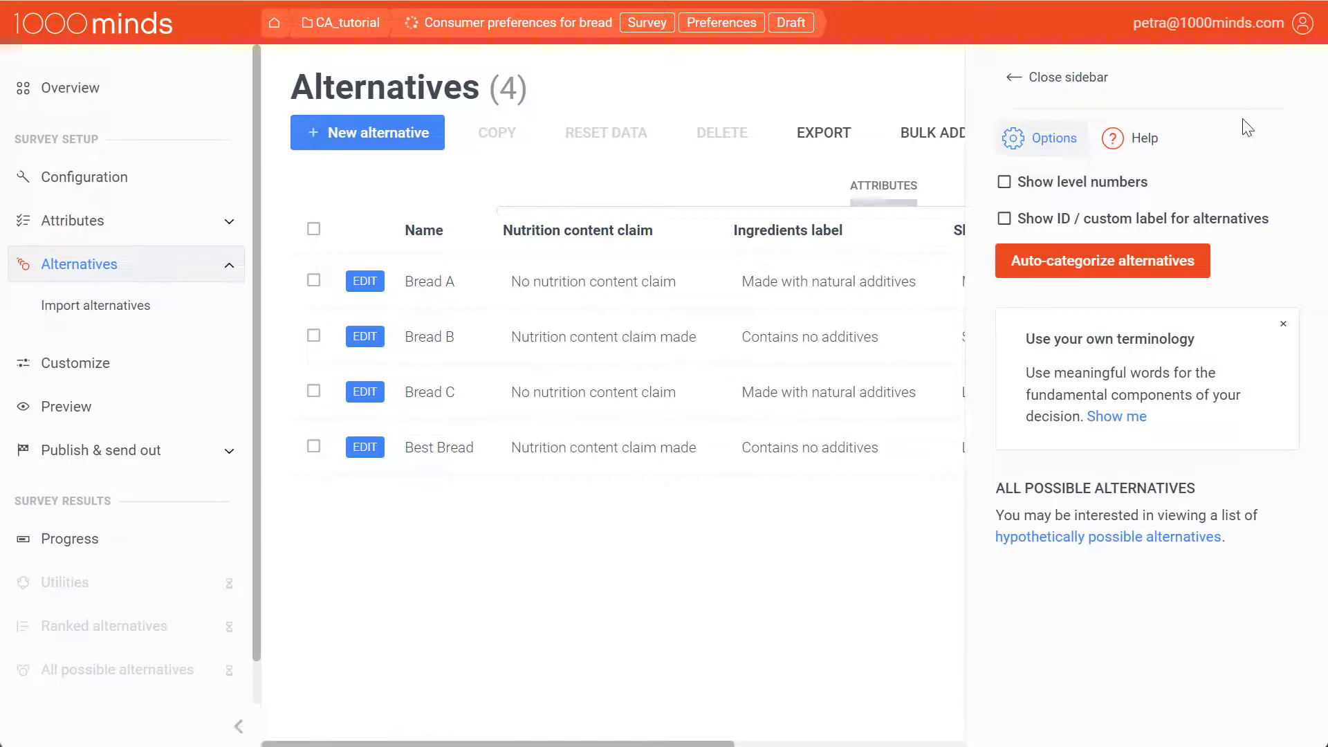
{"action": "left_click", "coordinate": [1004, 220]}
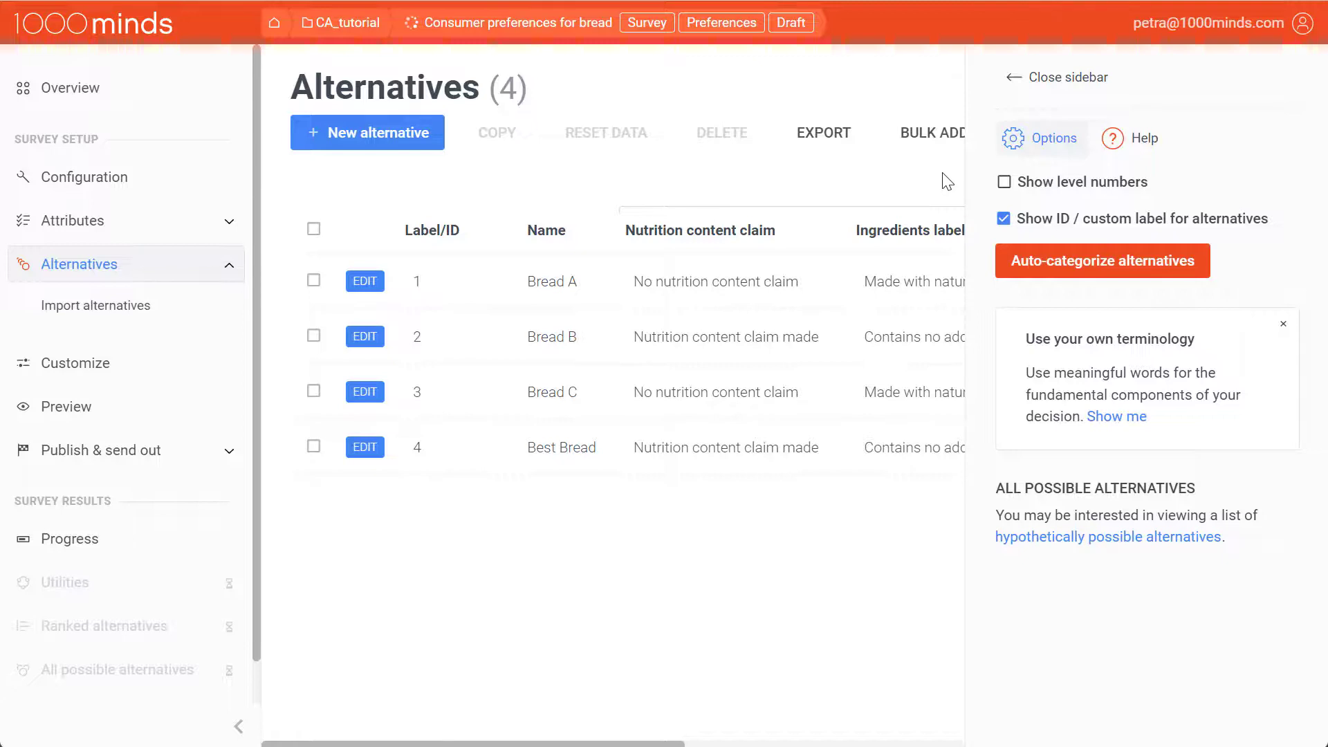
{"action": "left_click", "coordinate": [823, 138]}
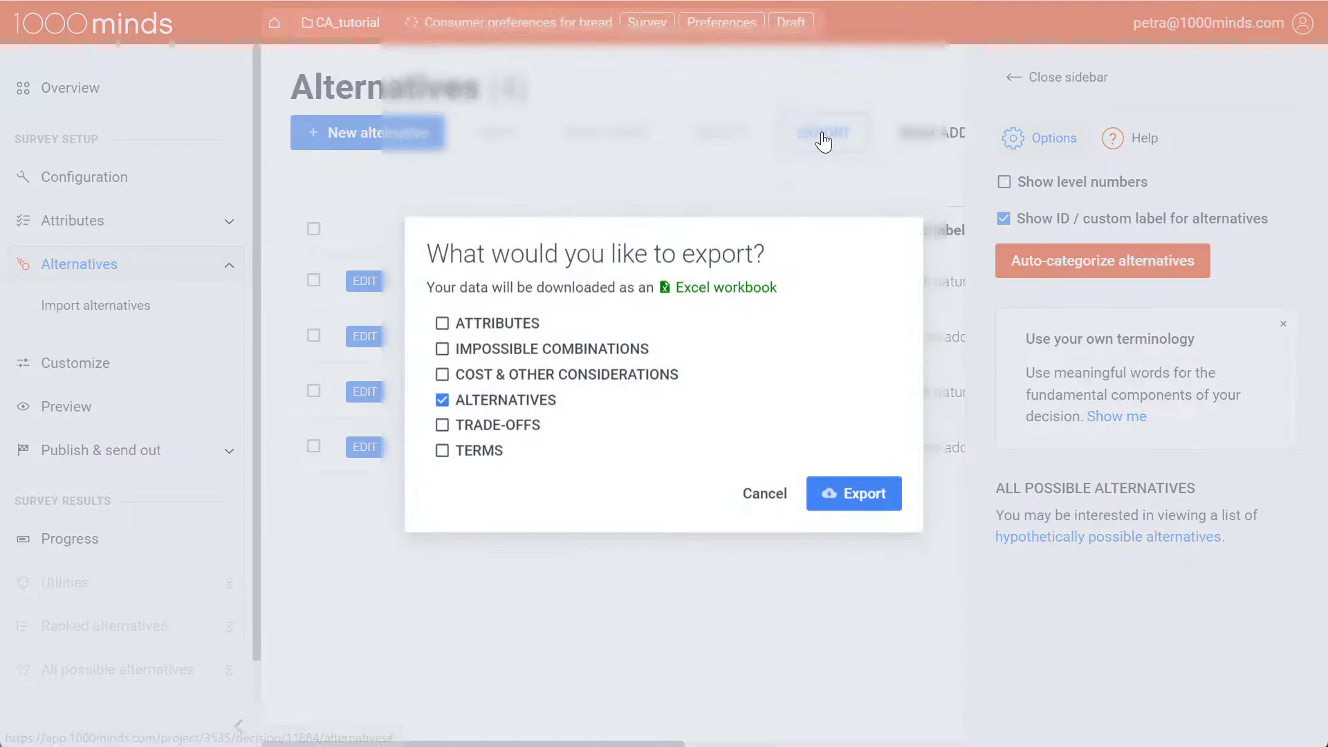
{"action": "left_click", "coordinate": [833, 498]}
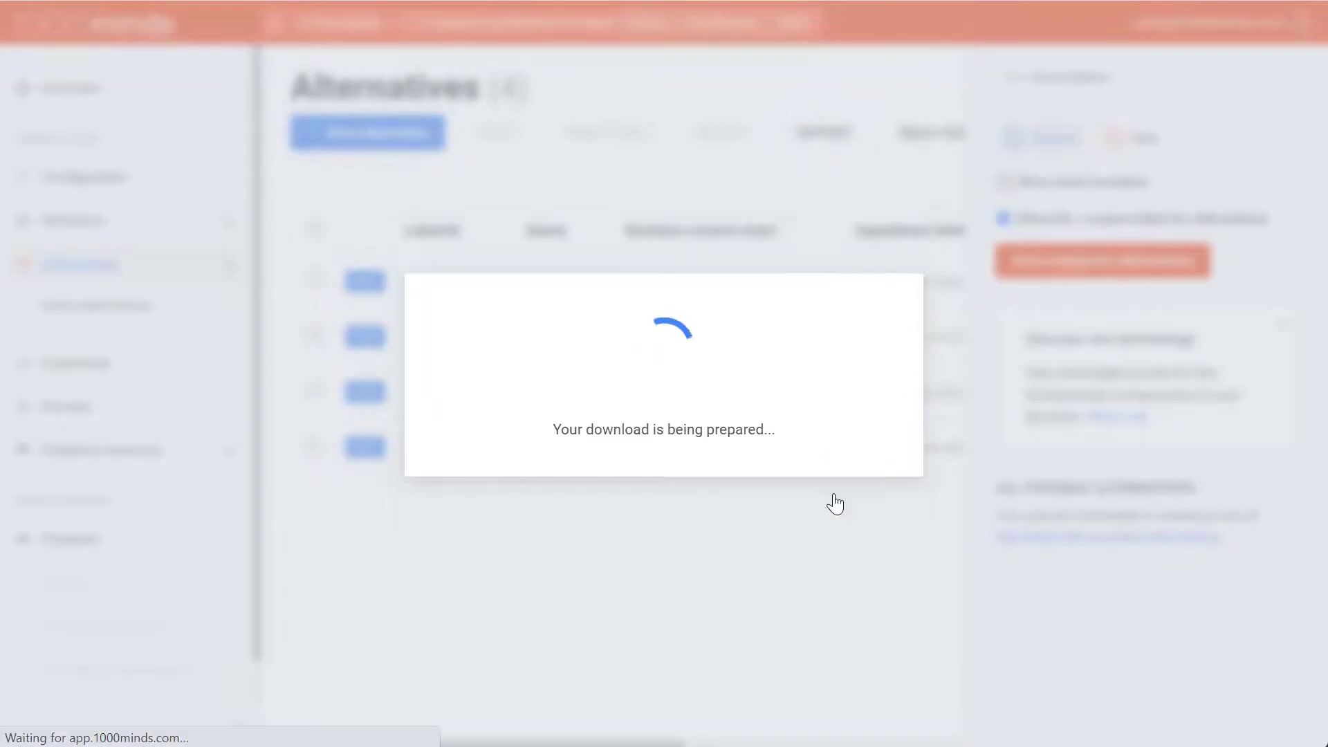